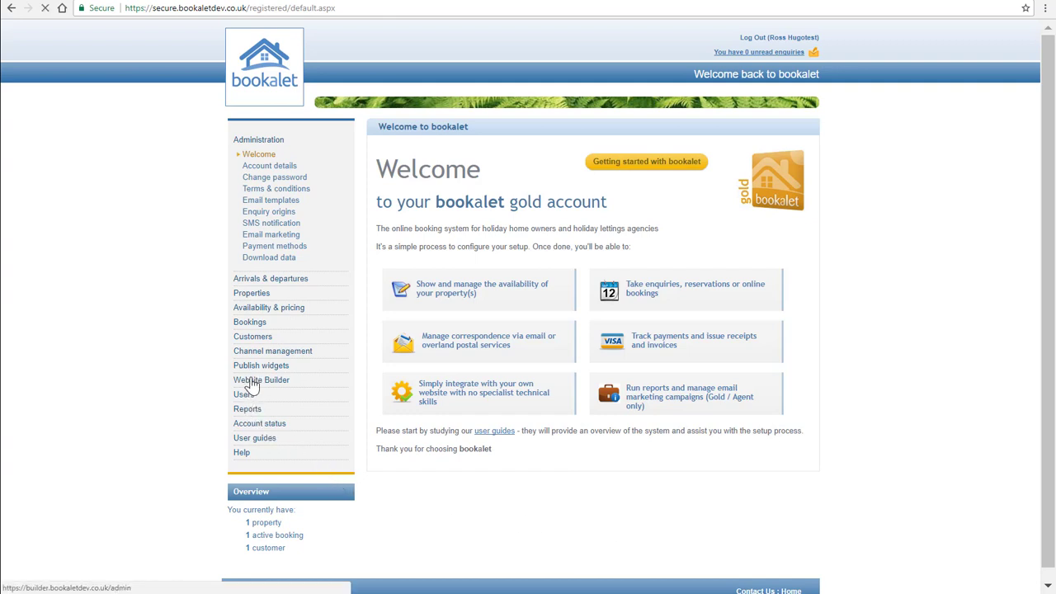
Start a new site in the Website Builder and name it Beach House.
click(251, 382)
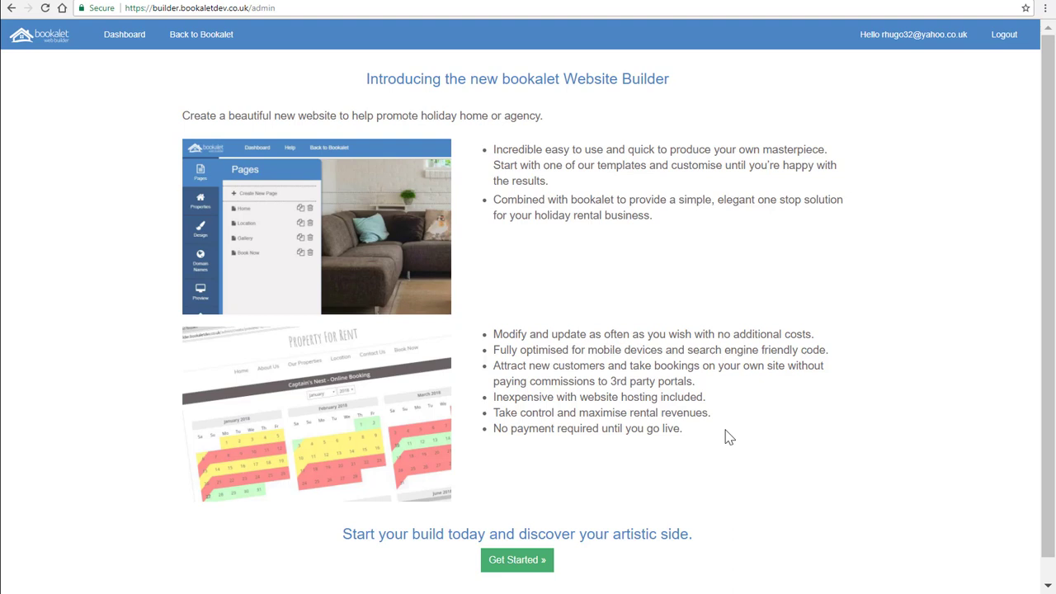
click(513, 568)
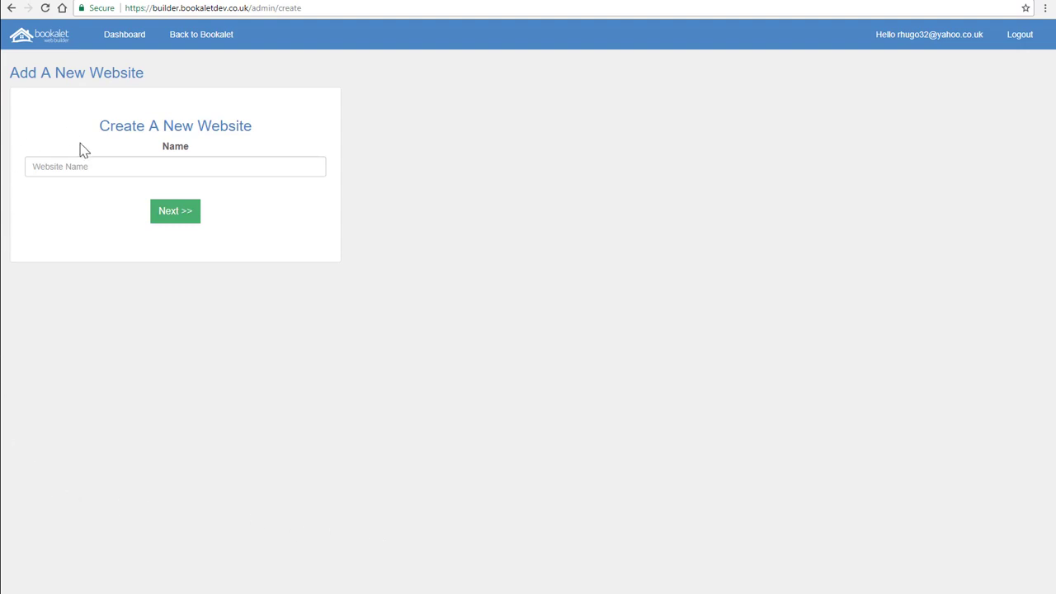
click(95, 170)
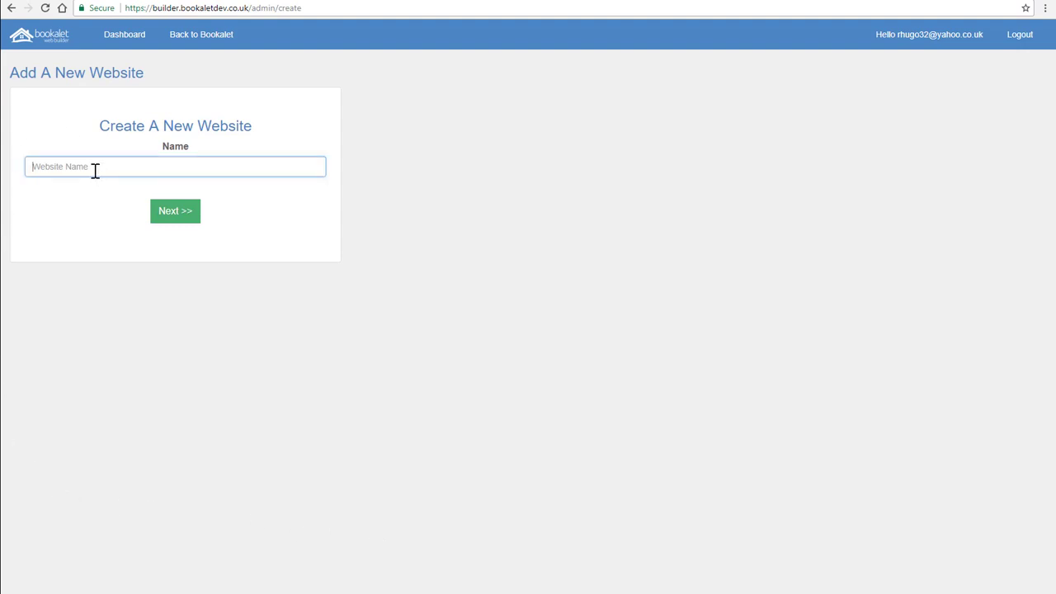
text(Beach House)
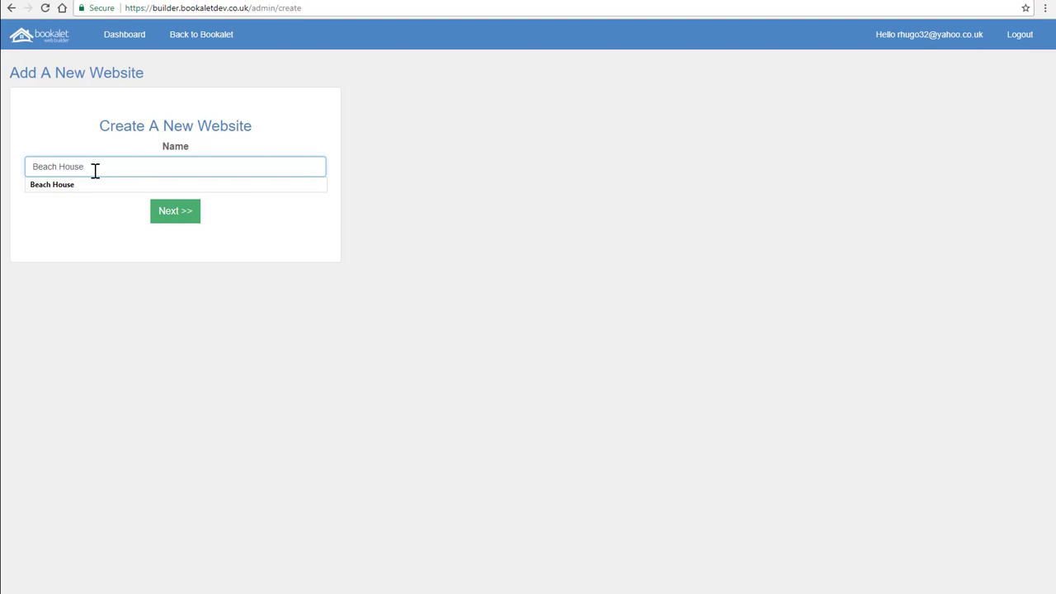
click(167, 212)
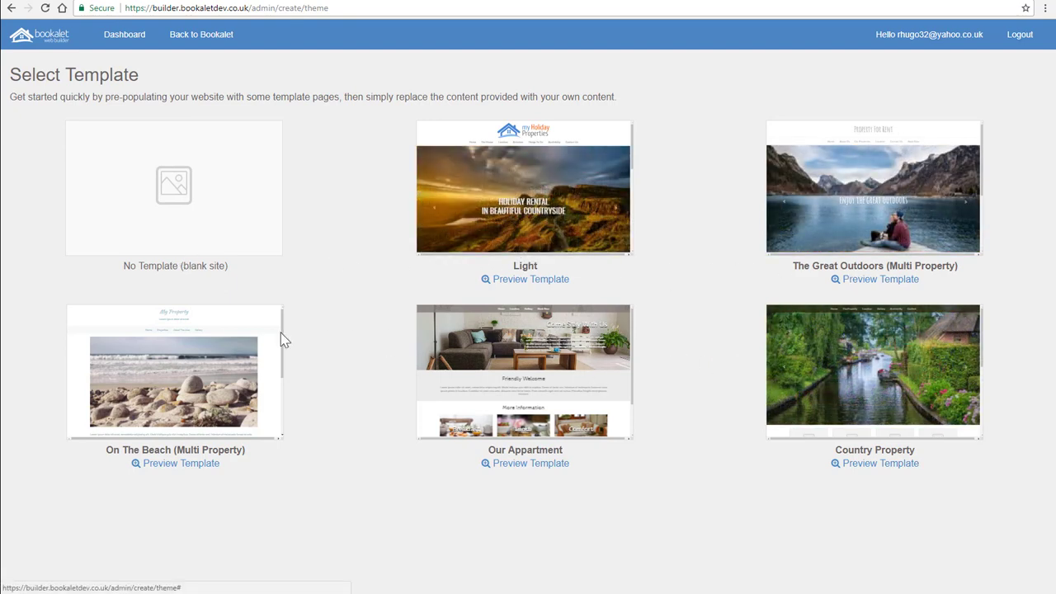
Preview the Light template and look through its home page.
click(545, 286)
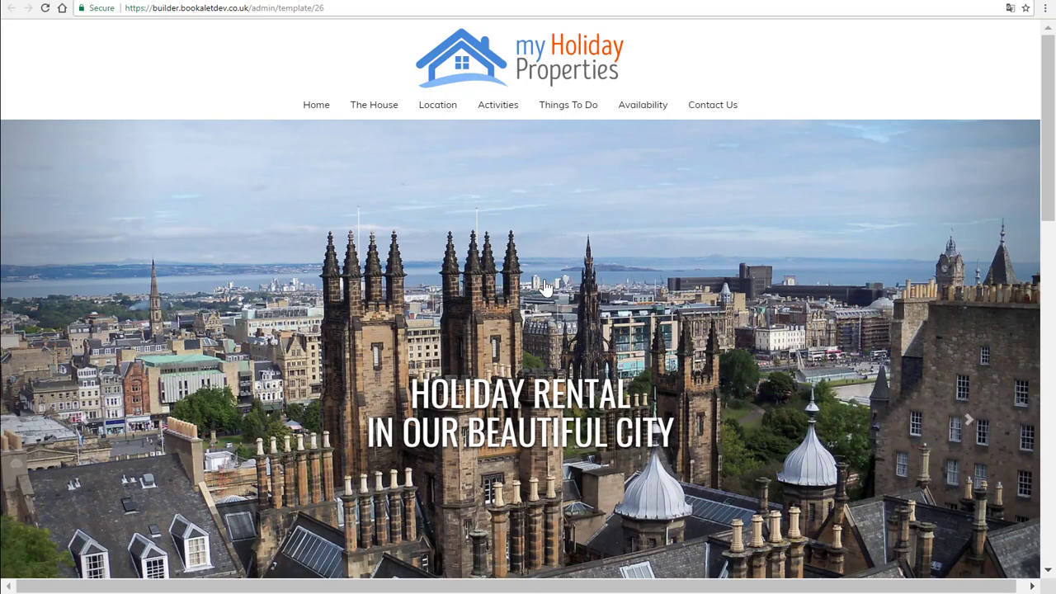
scroll(573, 304, down, 1)
scroll(572, 305, down, 9)
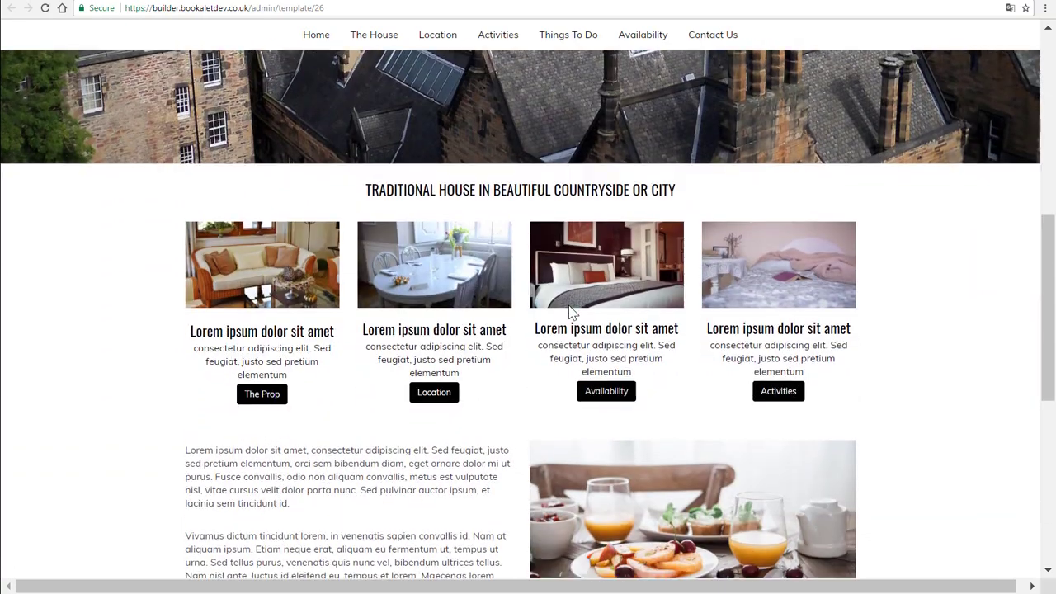
scroll(569, 312, up, 5)
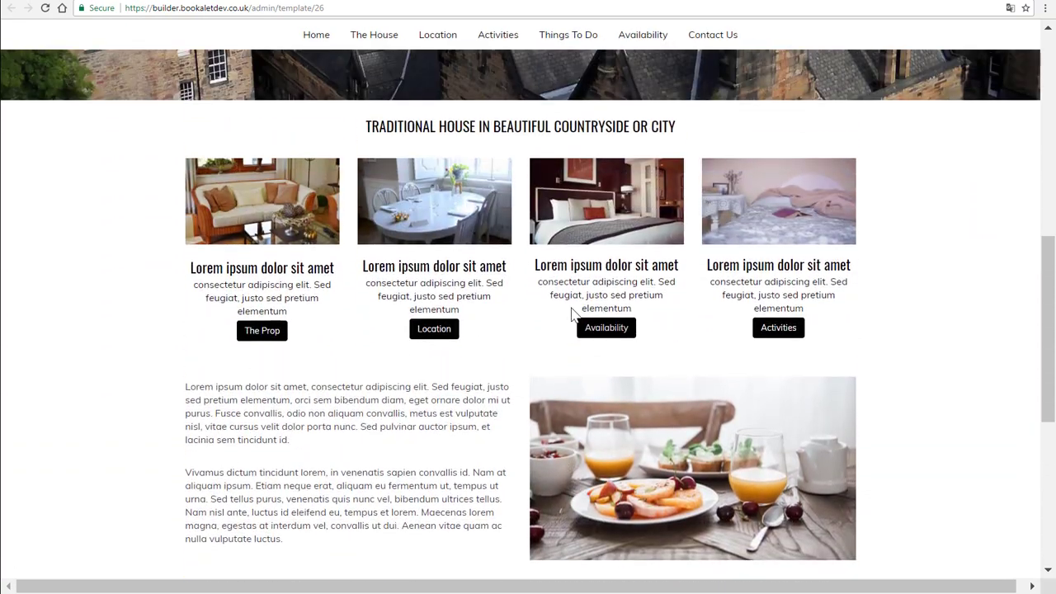
scroll(574, 304, up, 4)
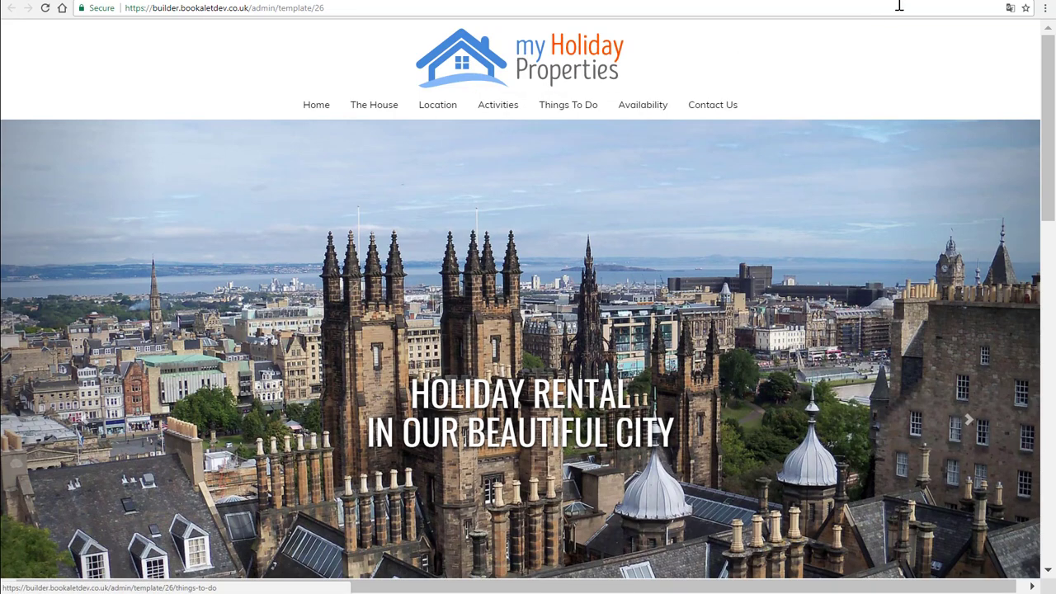
click(843, 3)
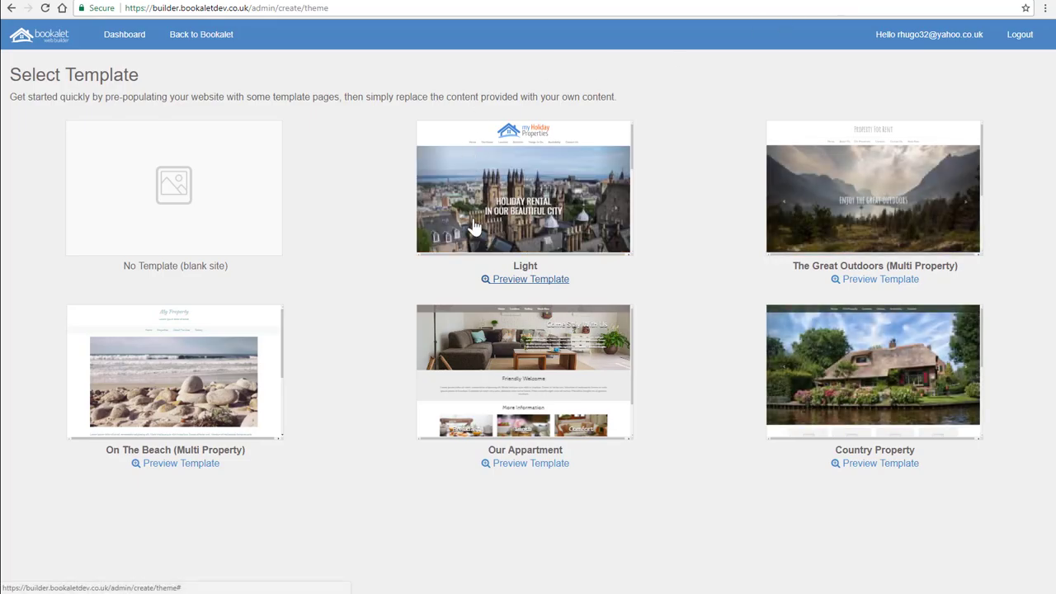
Select The Great Outdoors (Multi Property) template for the website and confirm the choice.
click(891, 244)
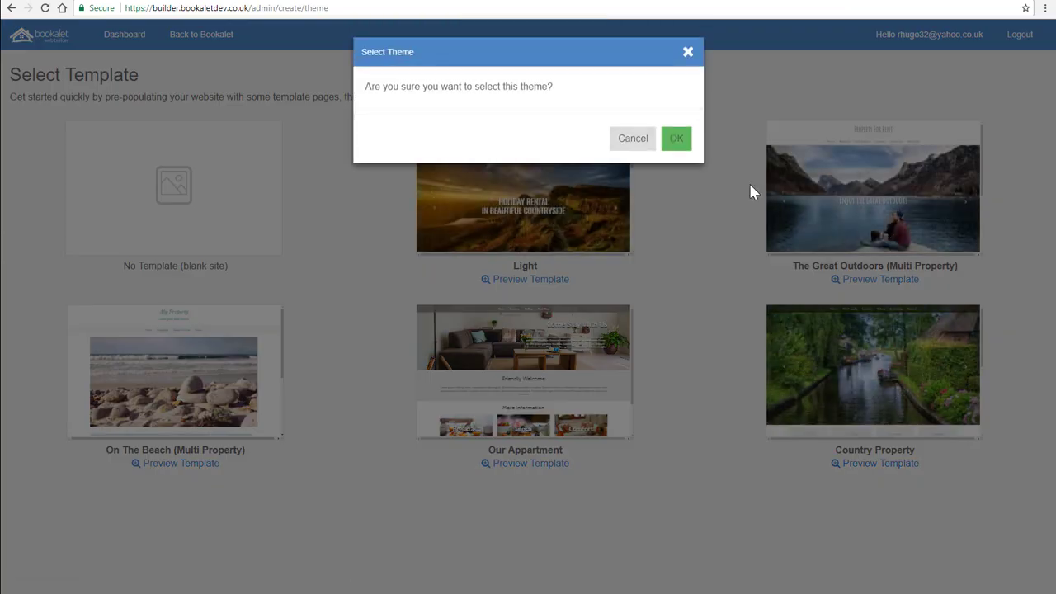
click(676, 139)
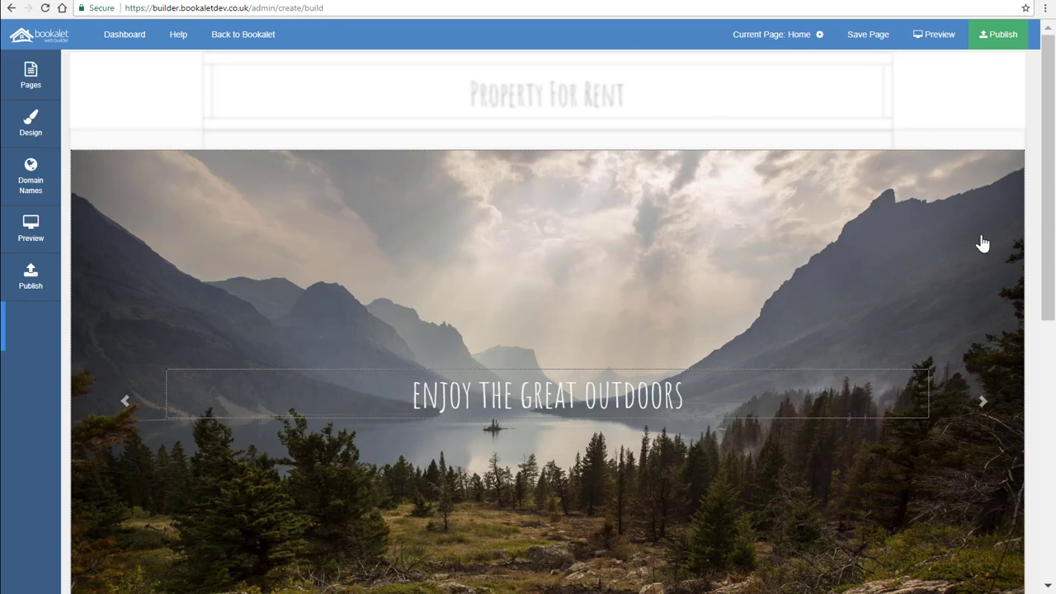
Open the home page slideshow's element options to review its slides and settings, then close them.
drag(1048, 216, 1048, 186)
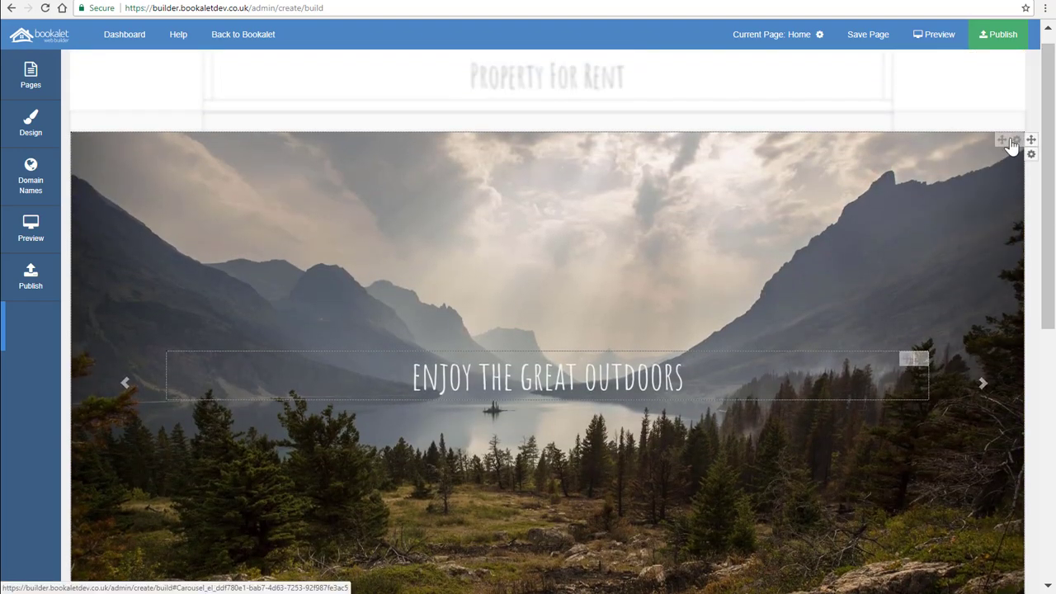
click(1017, 142)
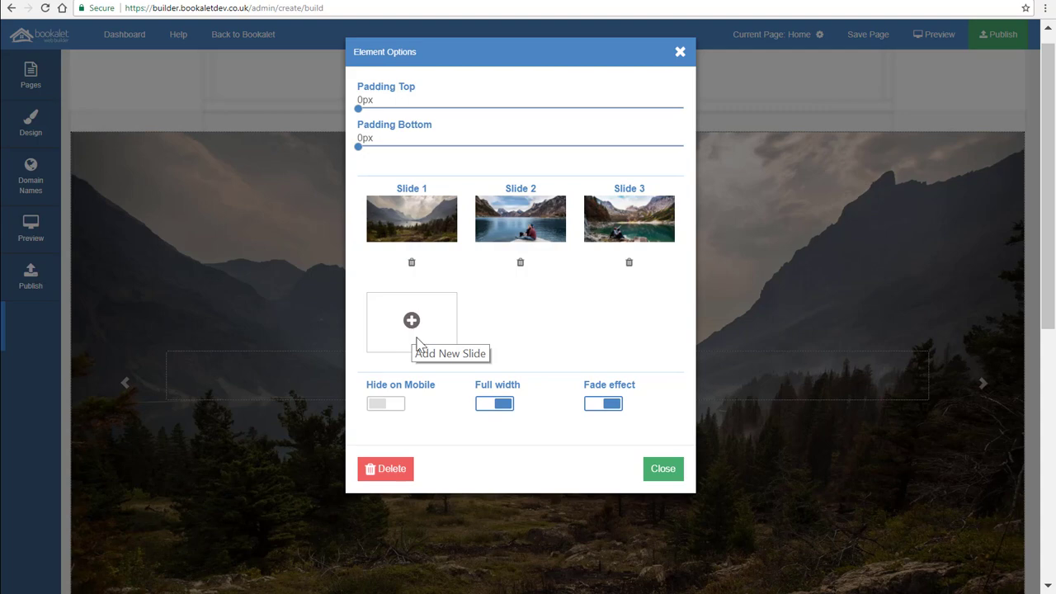
click(664, 469)
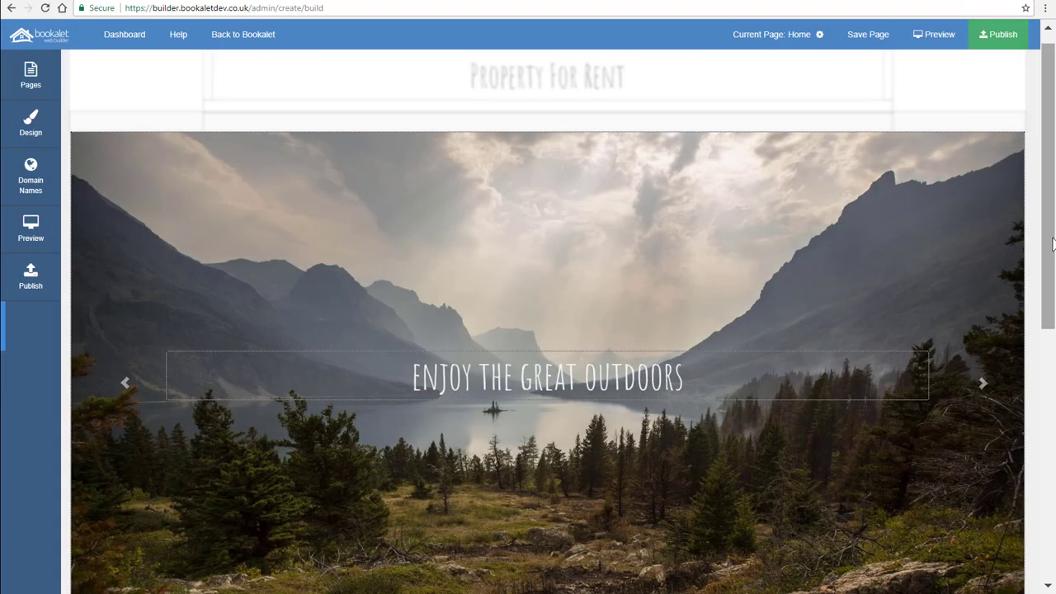
Inspect the Comfort image's element options and its link picker of website pages, then close them.
drag(1049, 264, 1049, 462)
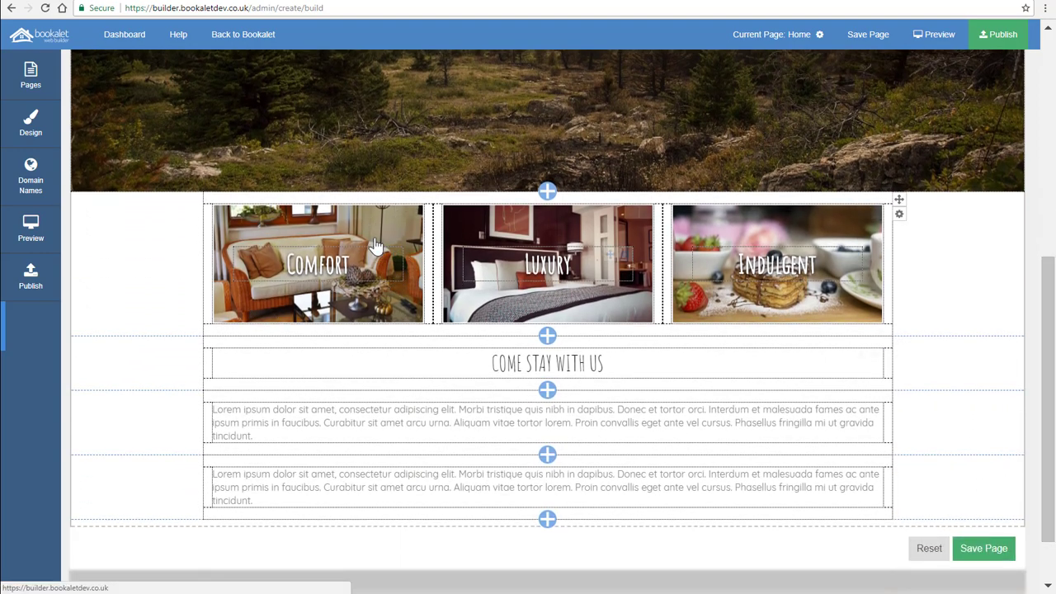
click(417, 213)
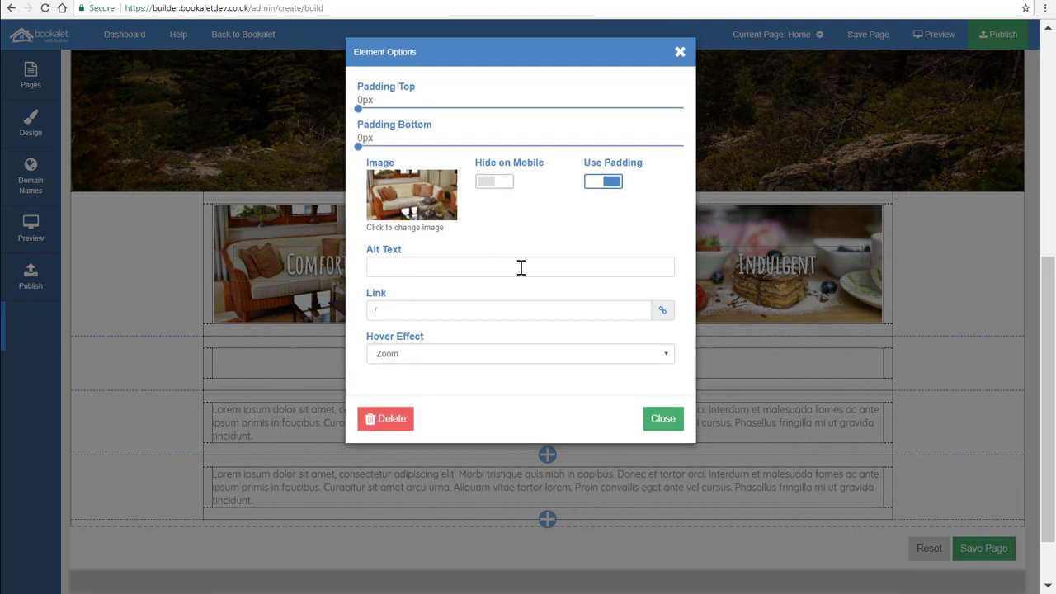
click(663, 314)
click(677, 106)
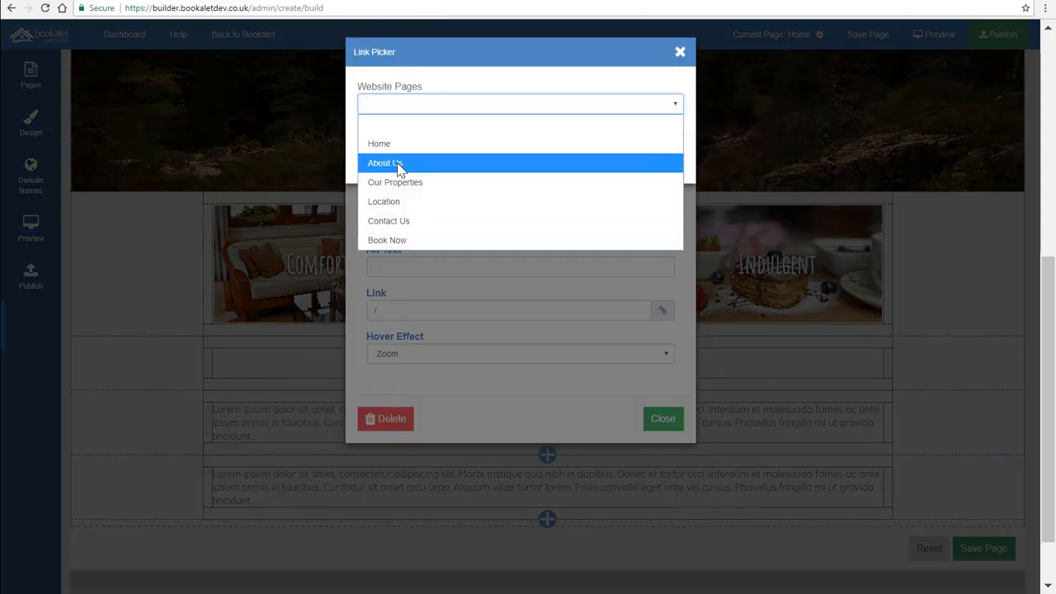
click(682, 274)
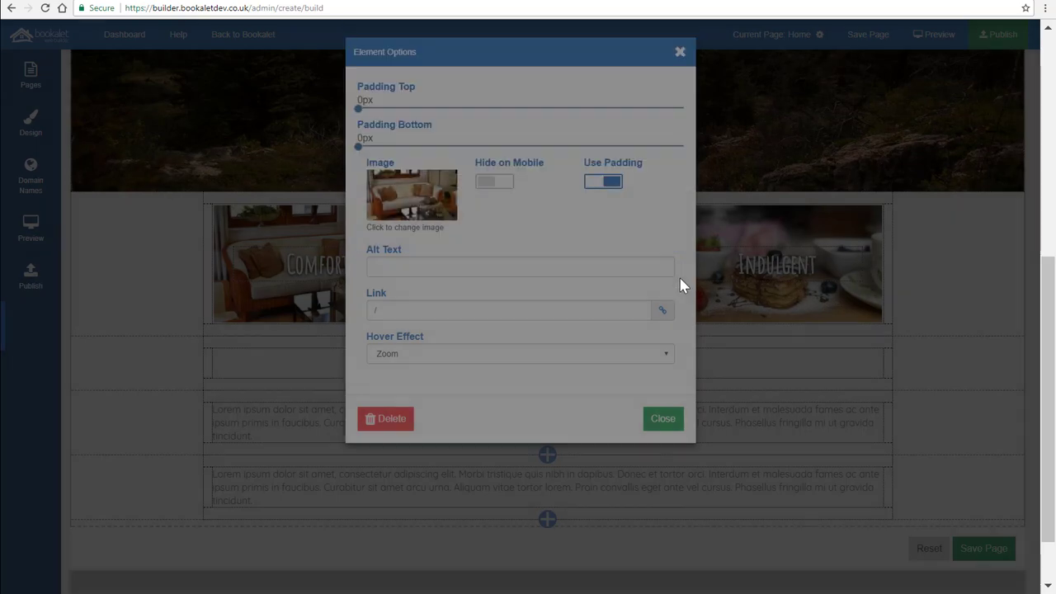
click(671, 420)
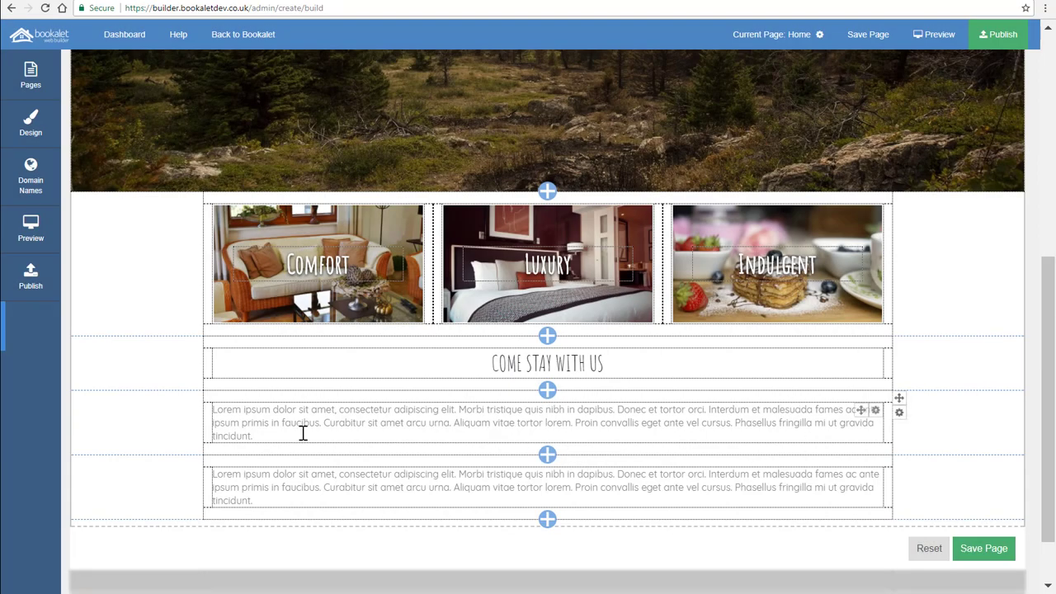
Select the first paragraph text and review its element options for font colour, size and alignment.
drag(303, 434, 216, 407)
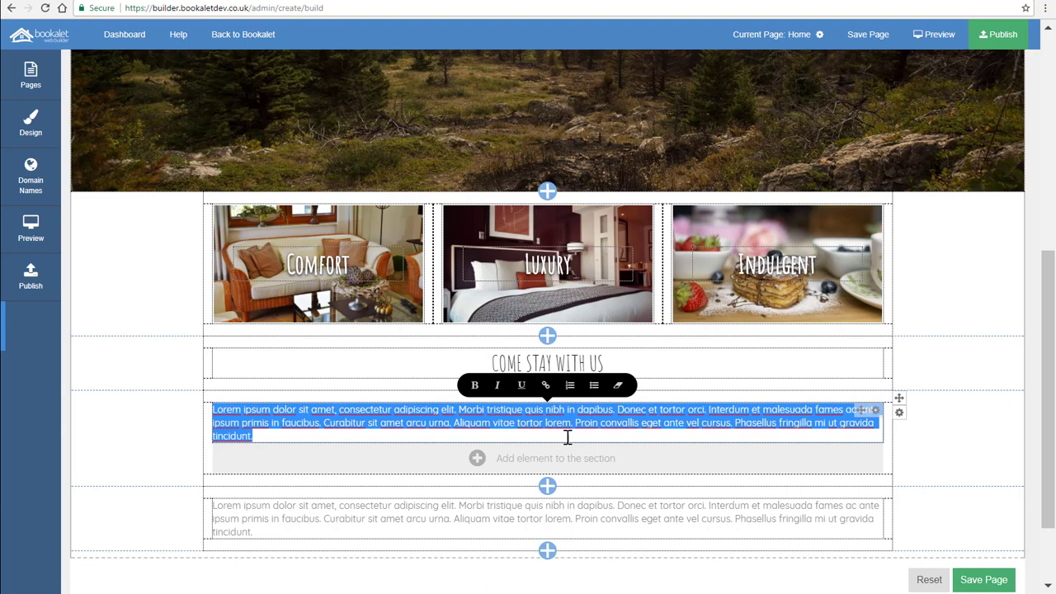
click(876, 413)
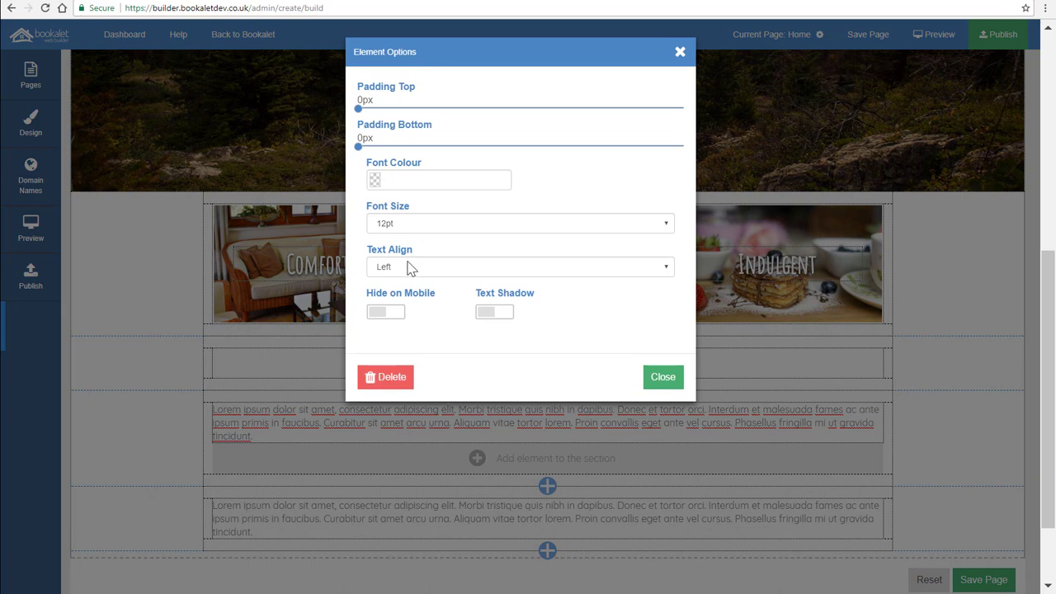
click(663, 377)
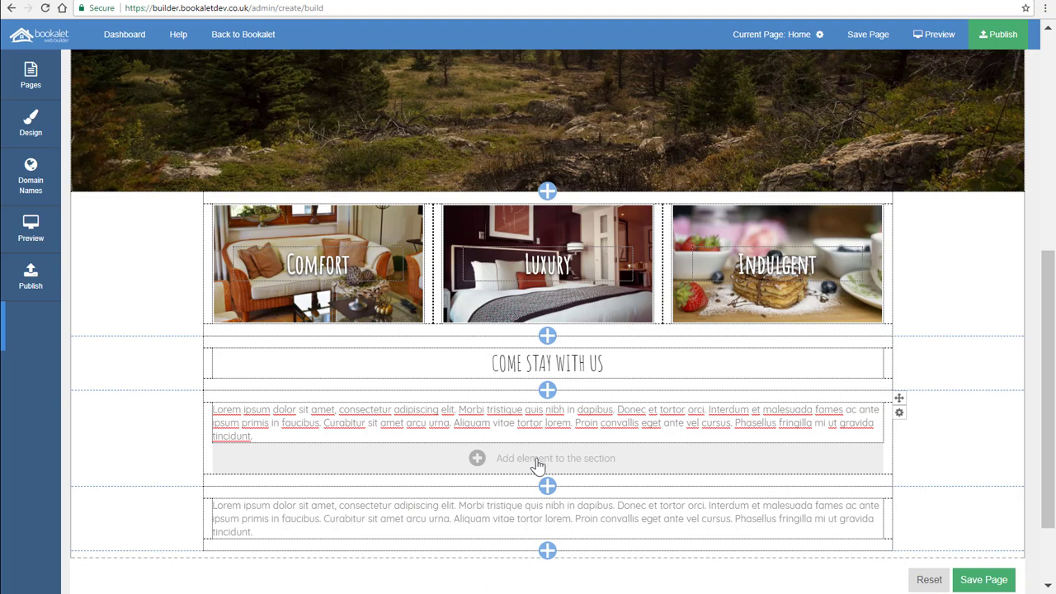
Browse the available block types for adding items to the page and to a section without adding any.
click(548, 488)
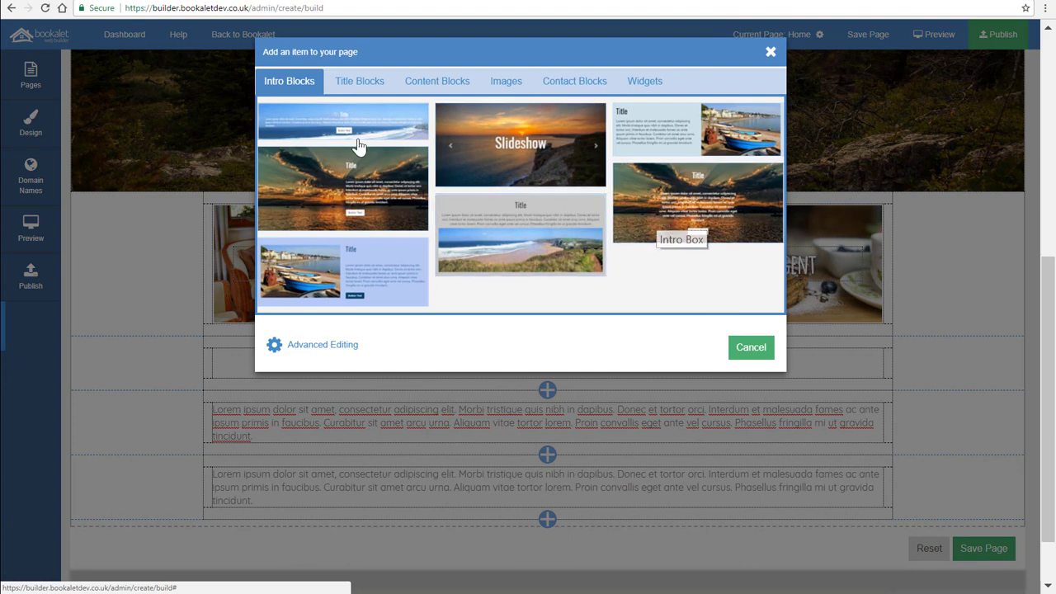
click(347, 82)
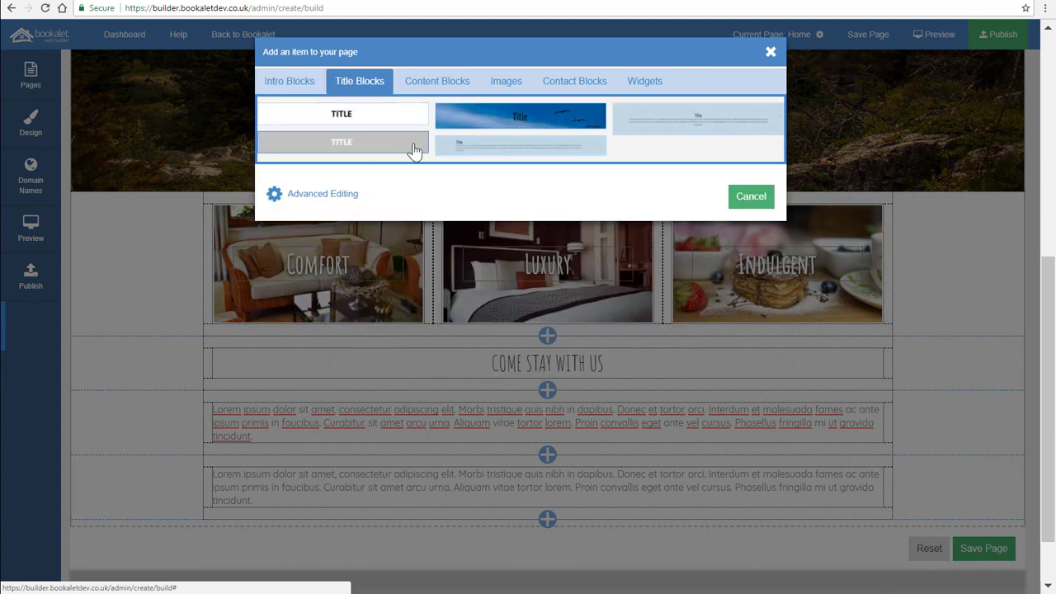
click(444, 82)
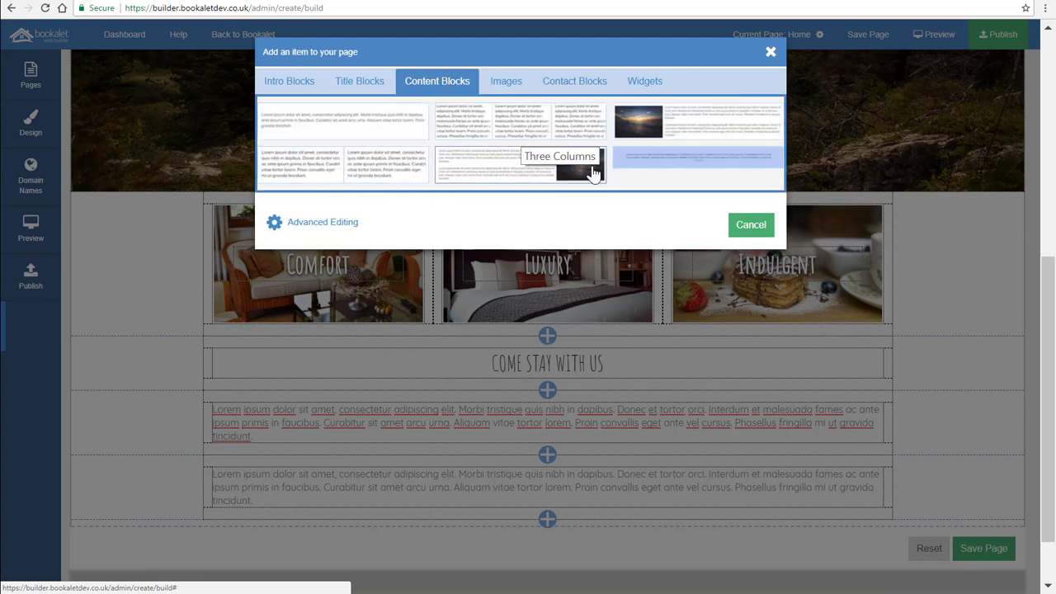
click(510, 84)
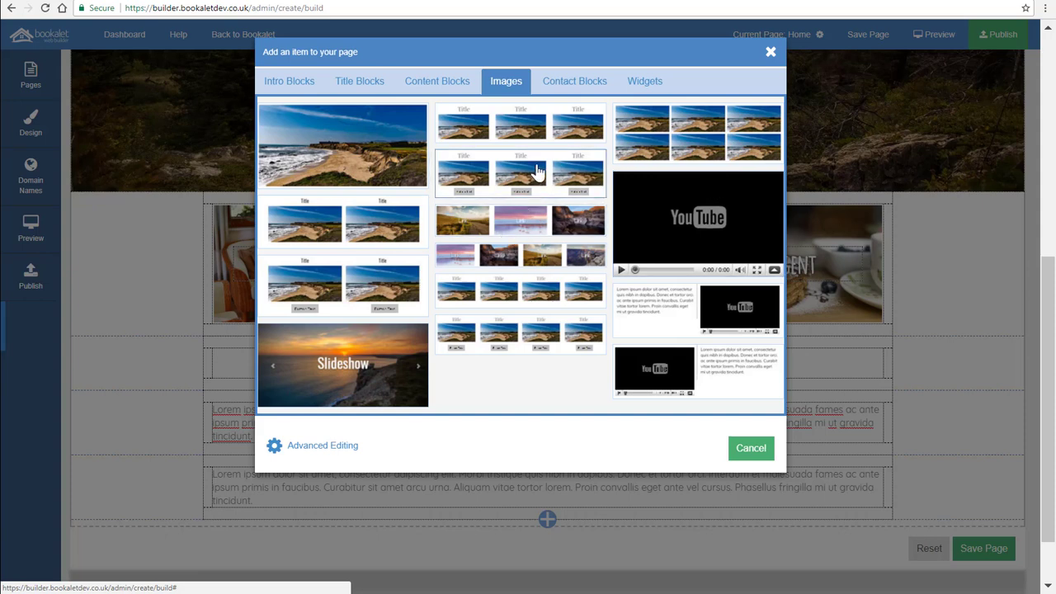
click(583, 87)
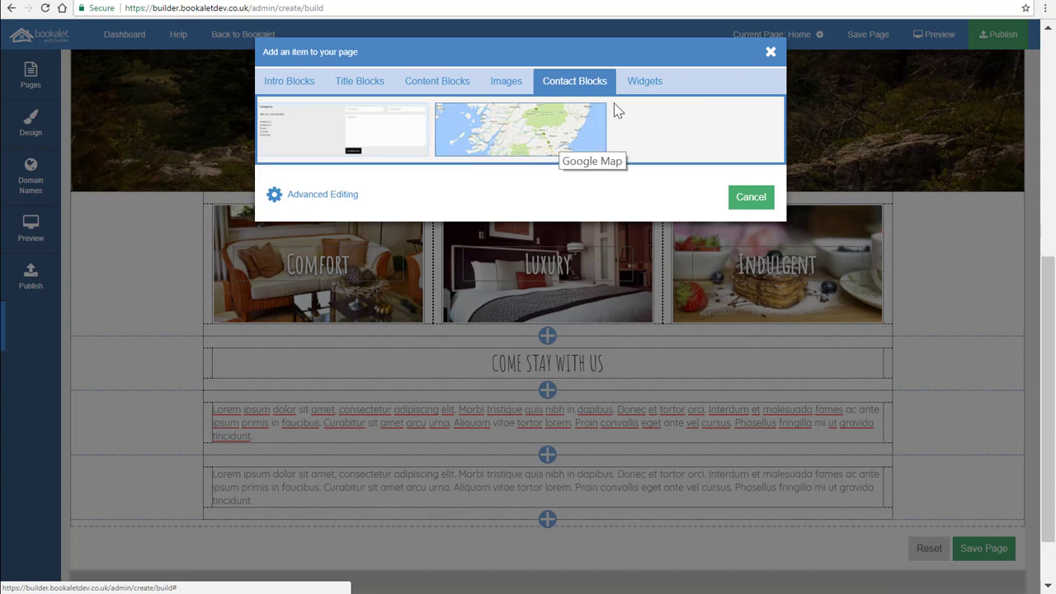
click(644, 81)
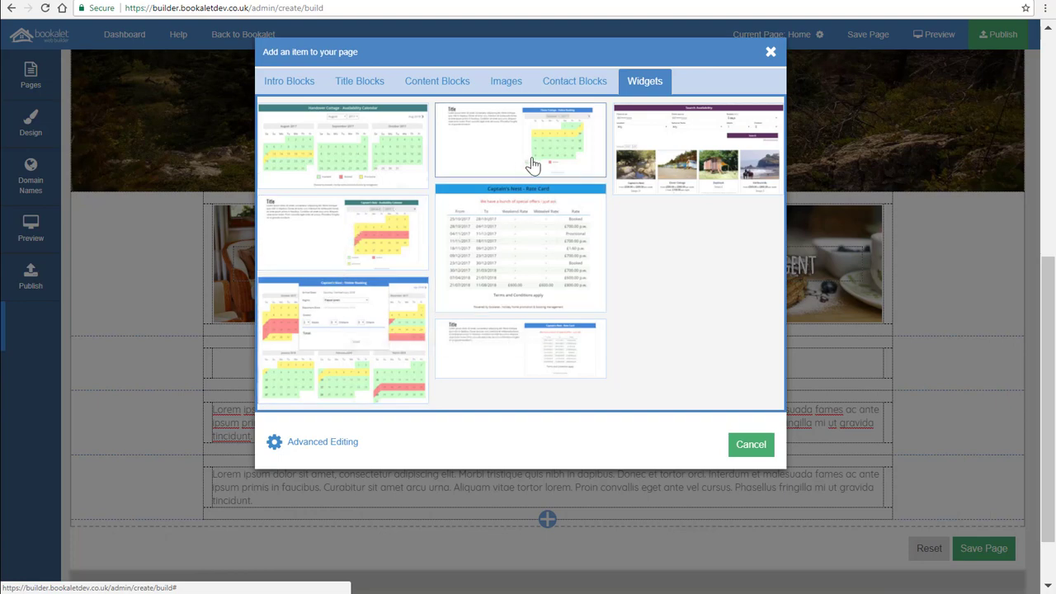
click(751, 445)
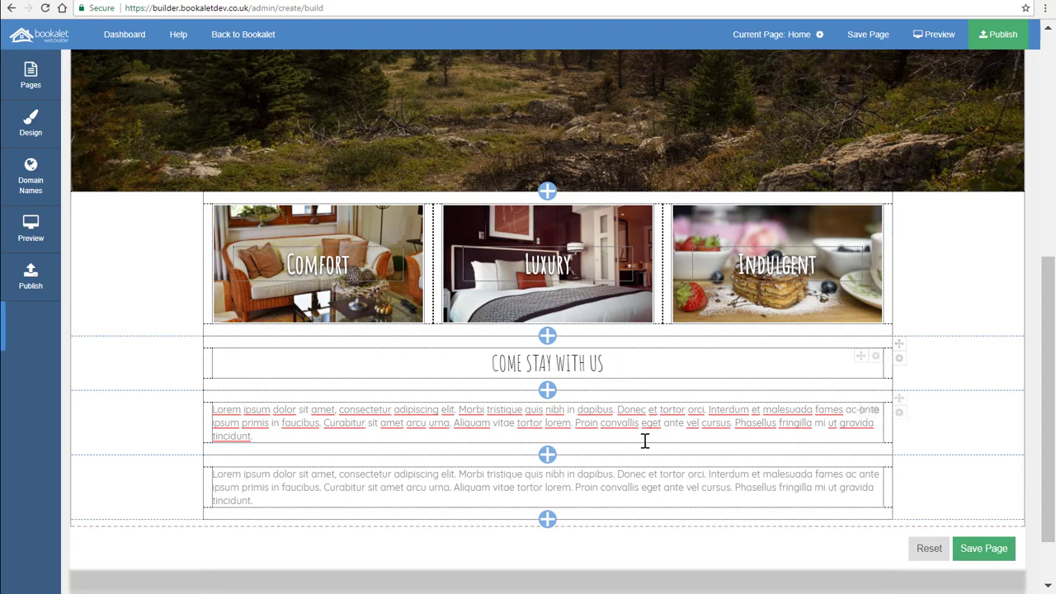
mouse_move(595, 442)
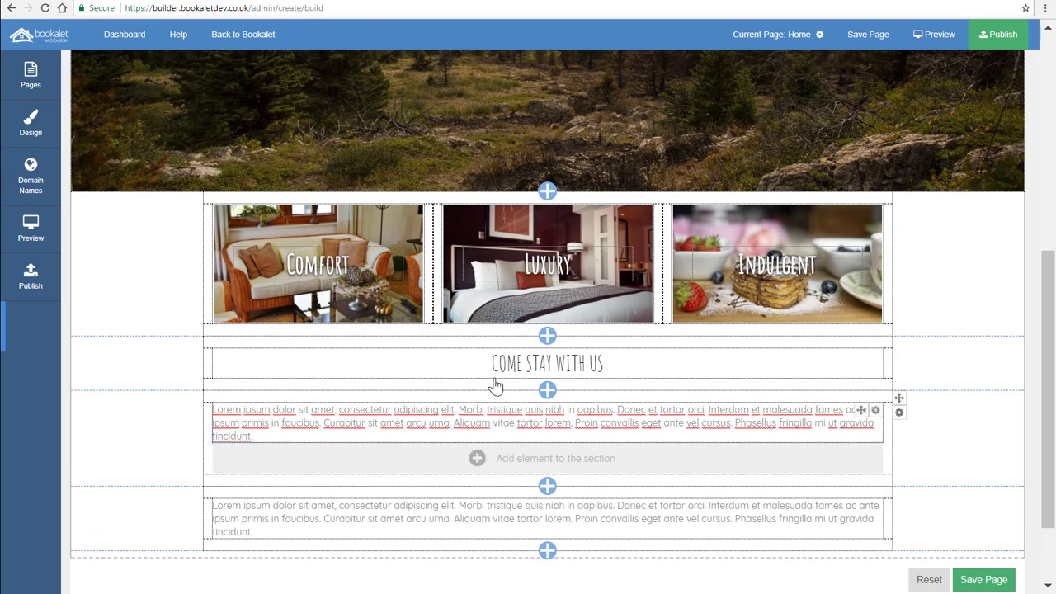
click(477, 459)
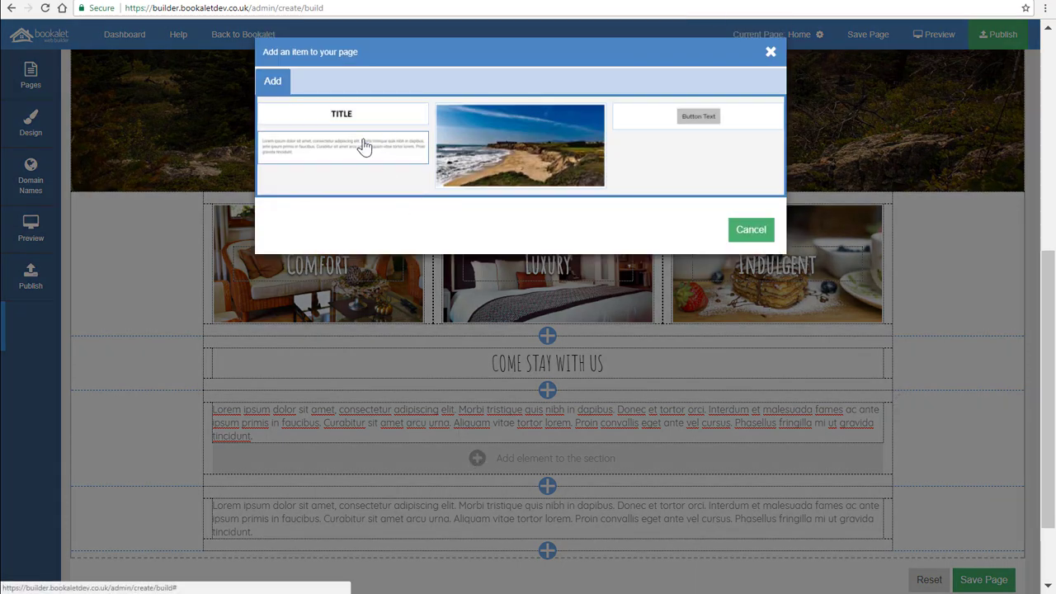
click(751, 231)
scroll(752, 255, down, 2)
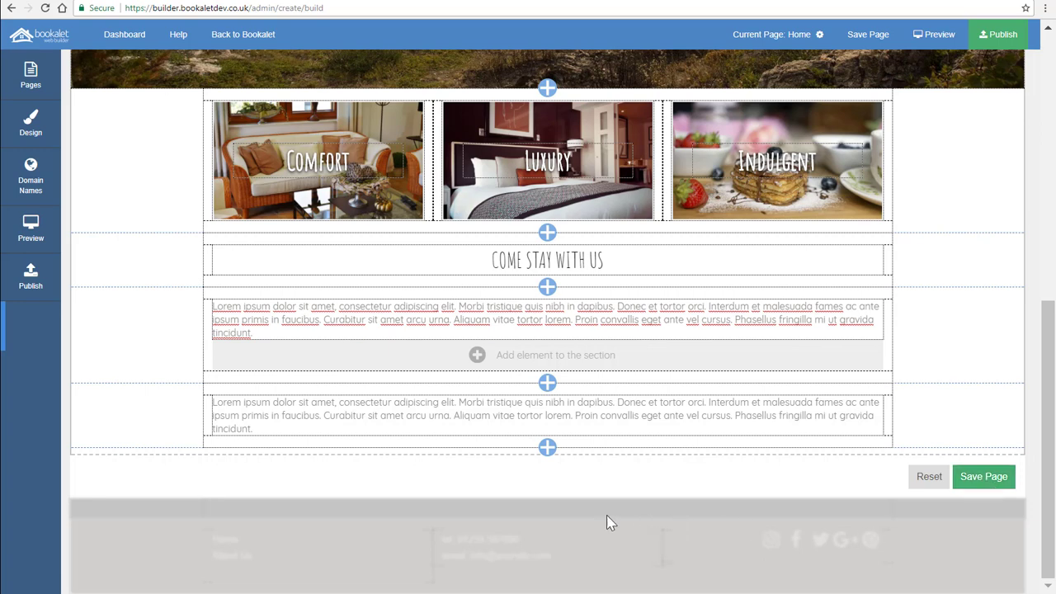
Switch to the About Us page, continuing without saving the home page changes.
click(29, 77)
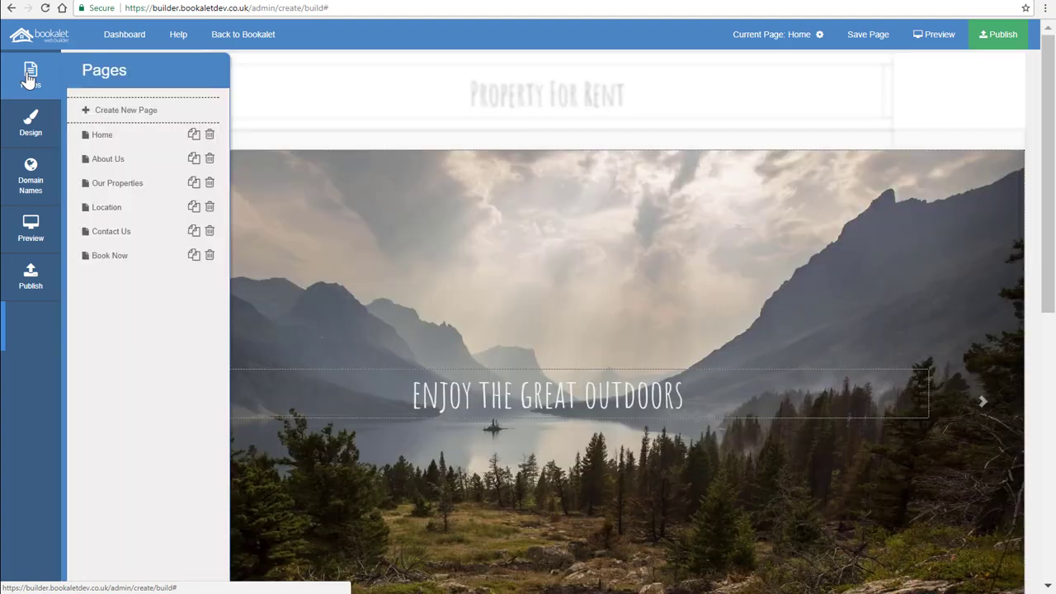
click(111, 163)
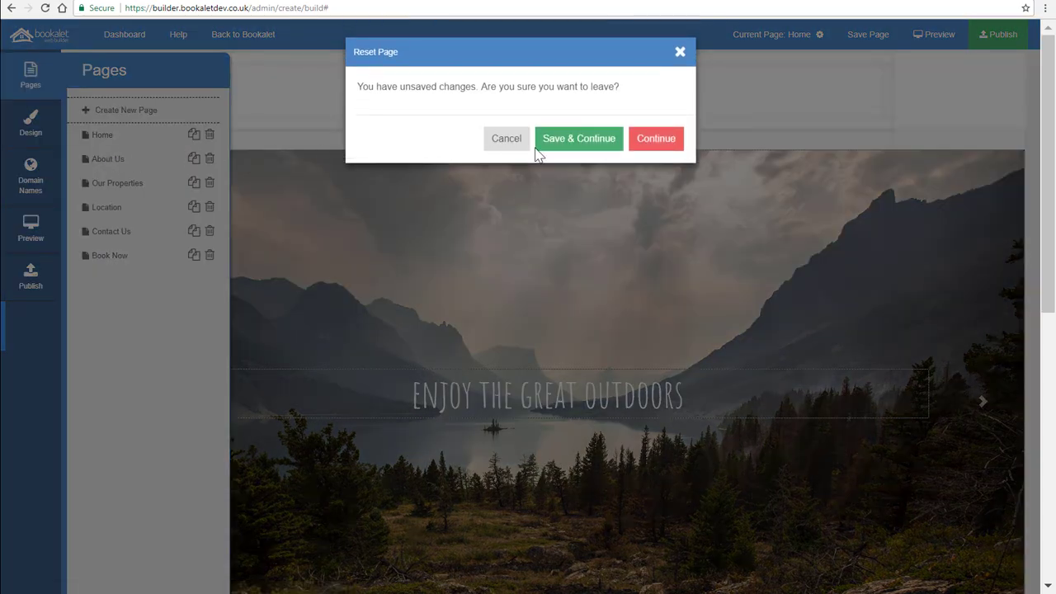
click(647, 151)
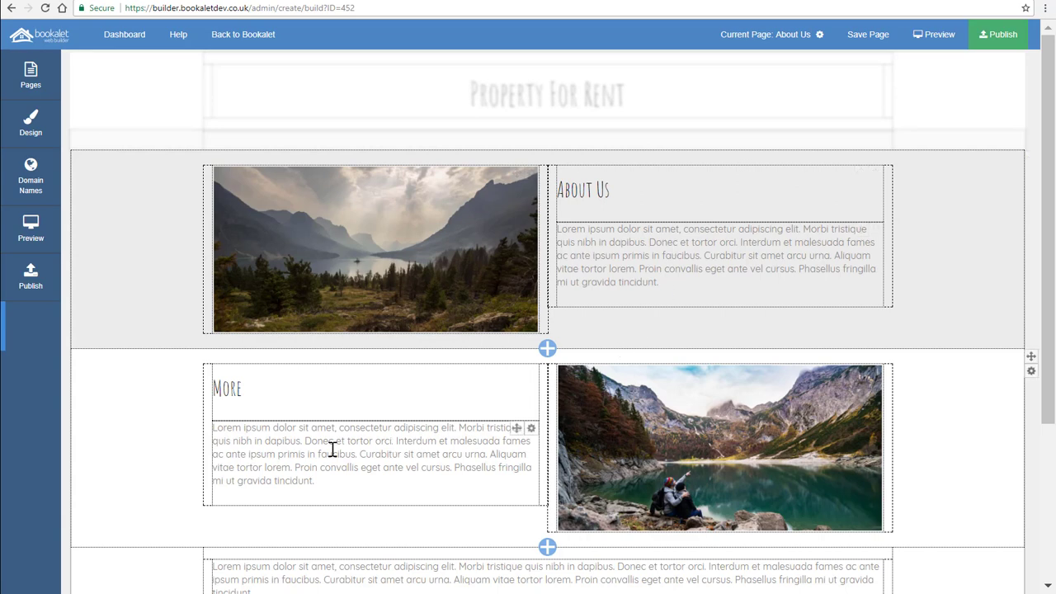
Open the Duplicate Page dialog for About Us, review its fields and sub-page options, then cancel it.
click(33, 78)
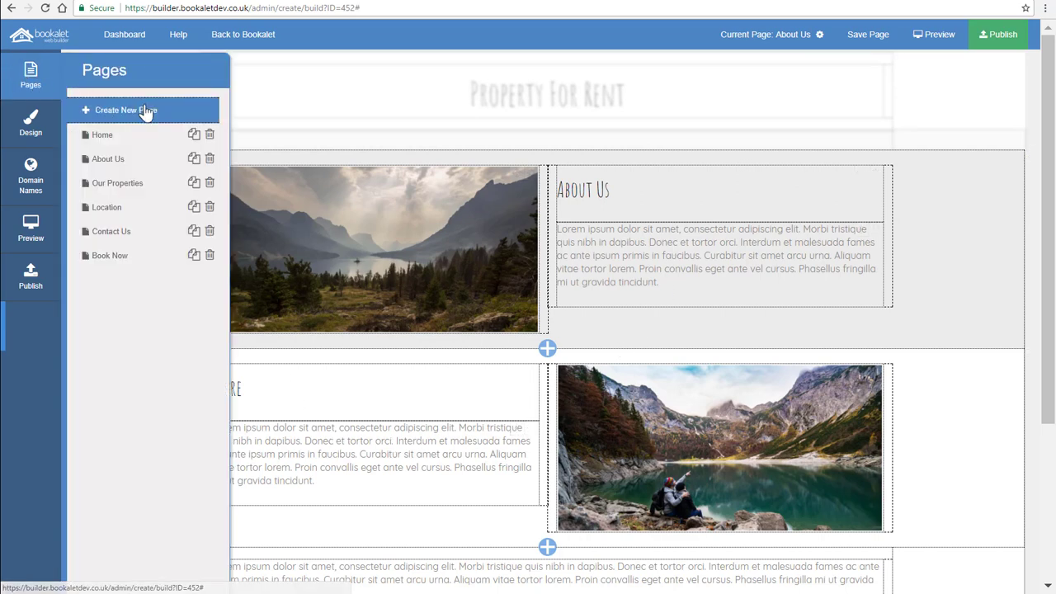
click(193, 161)
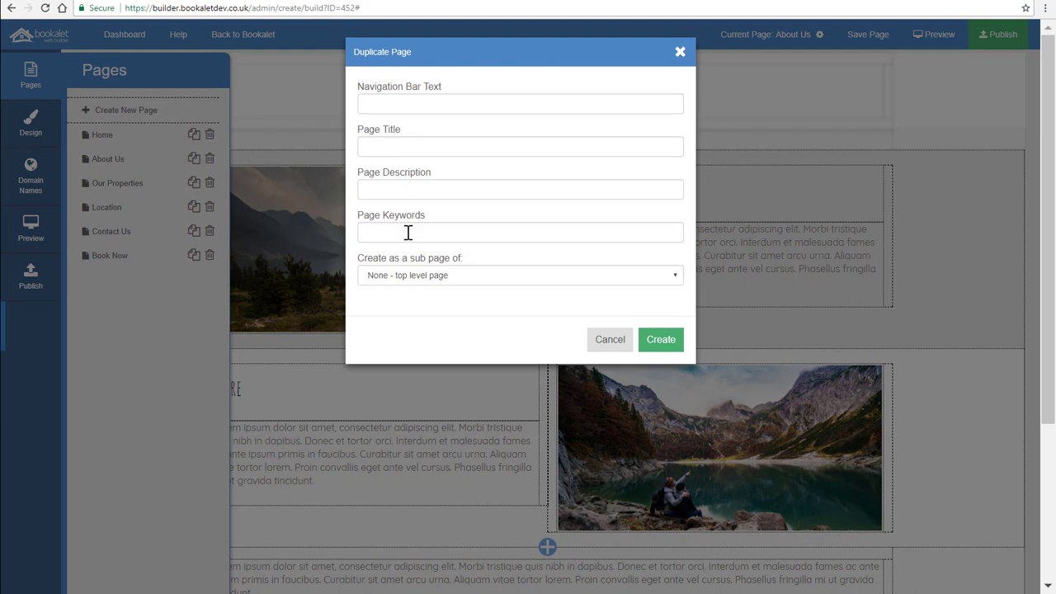
click(675, 276)
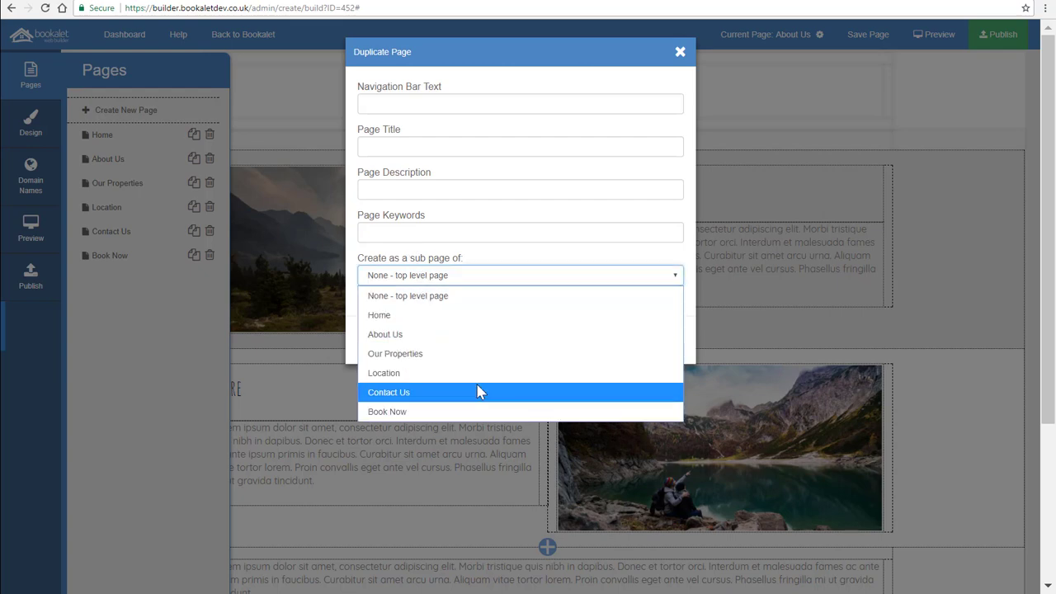
click(578, 255)
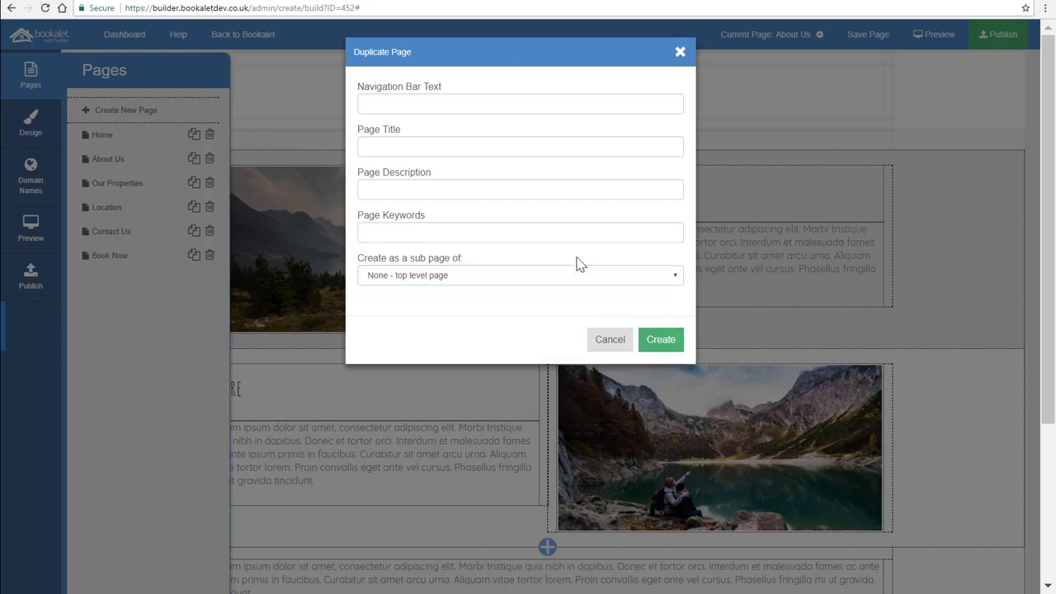
click(611, 340)
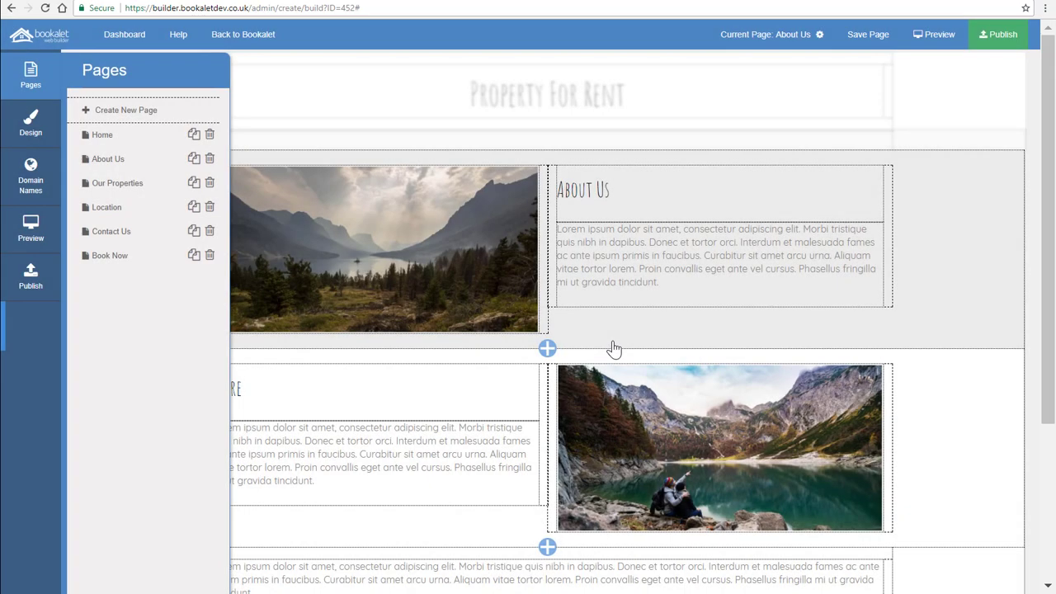
Open the Create New Page dialog to review the page types, then cancel it.
click(122, 112)
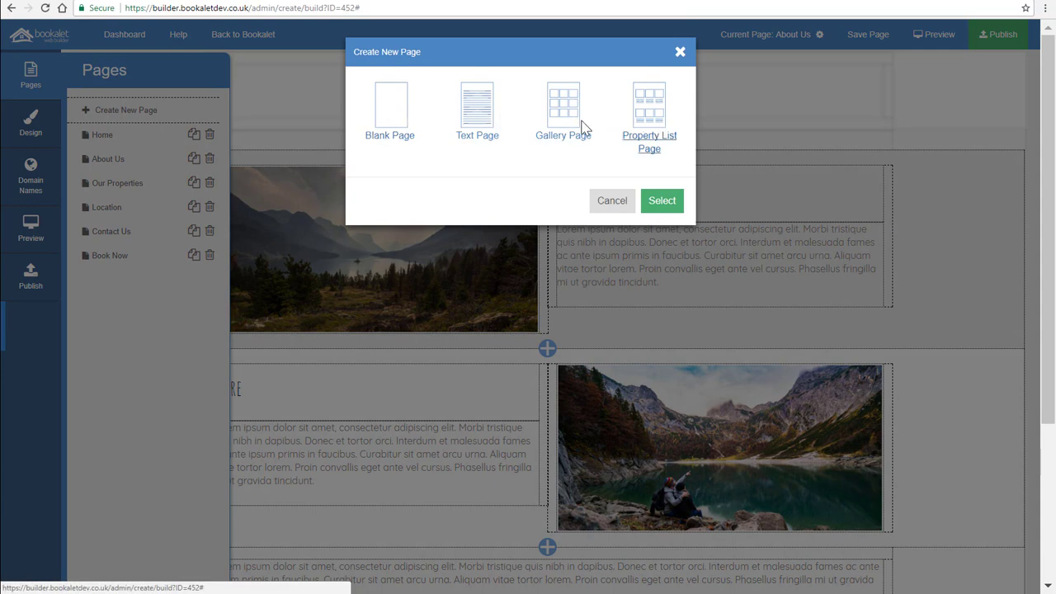
click(393, 127)
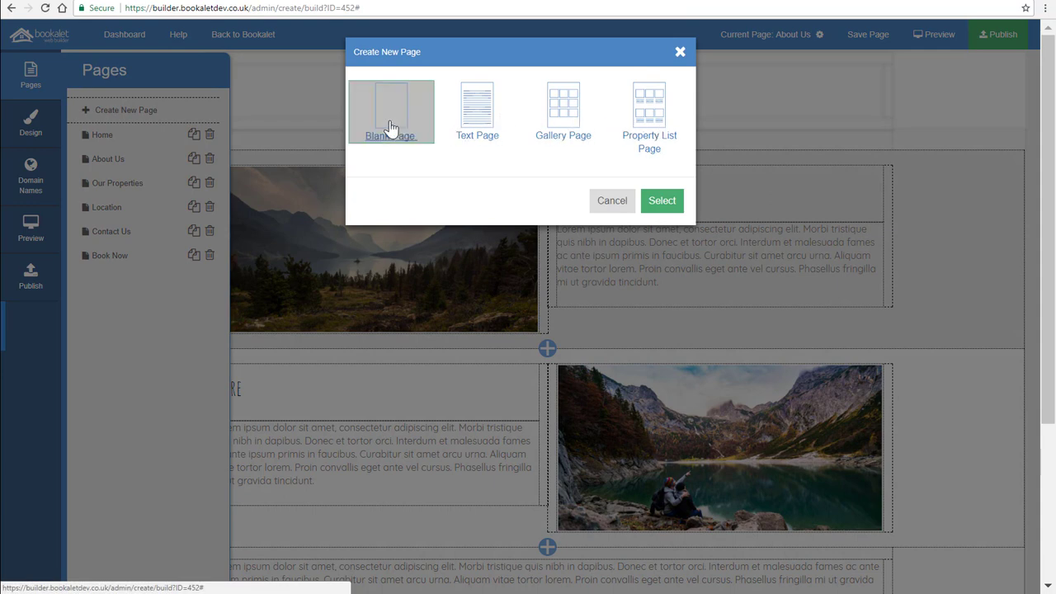
click(615, 206)
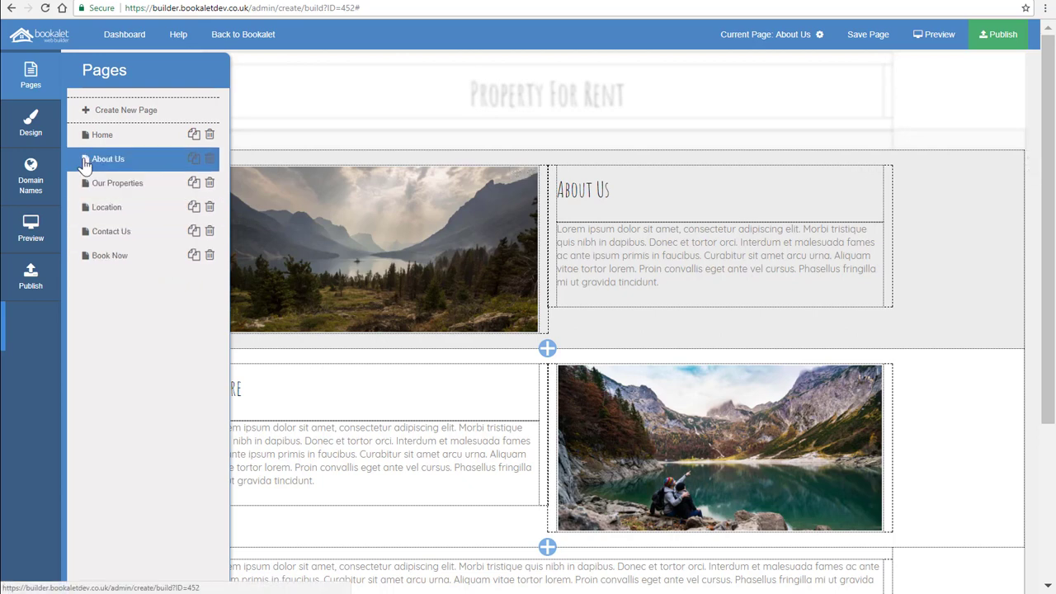
Set the navigation bar colour in the design colours to red, rgba(224, 45, 45, 1).
click(41, 93)
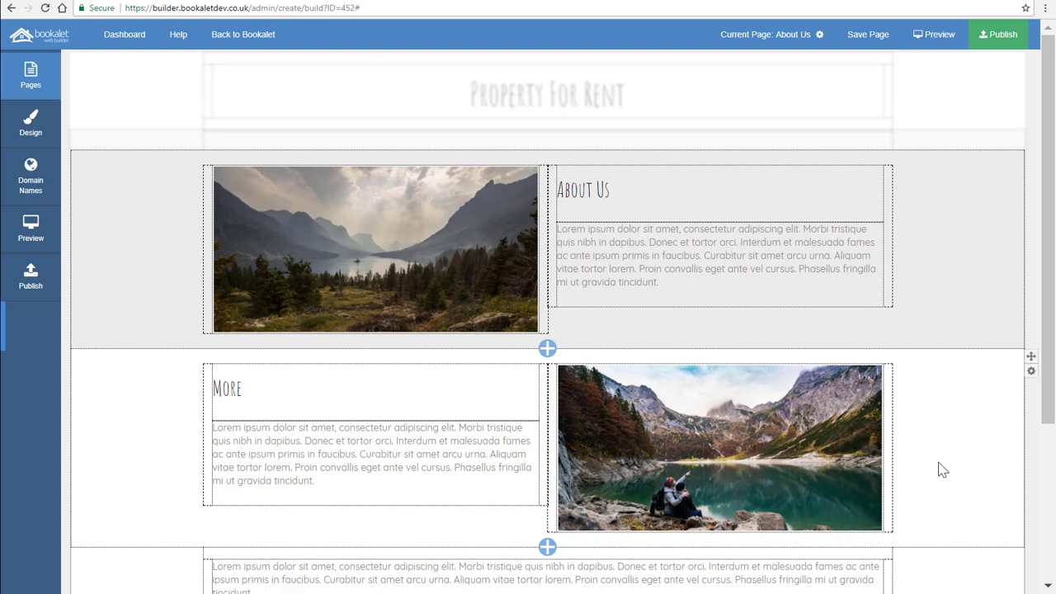
click(32, 128)
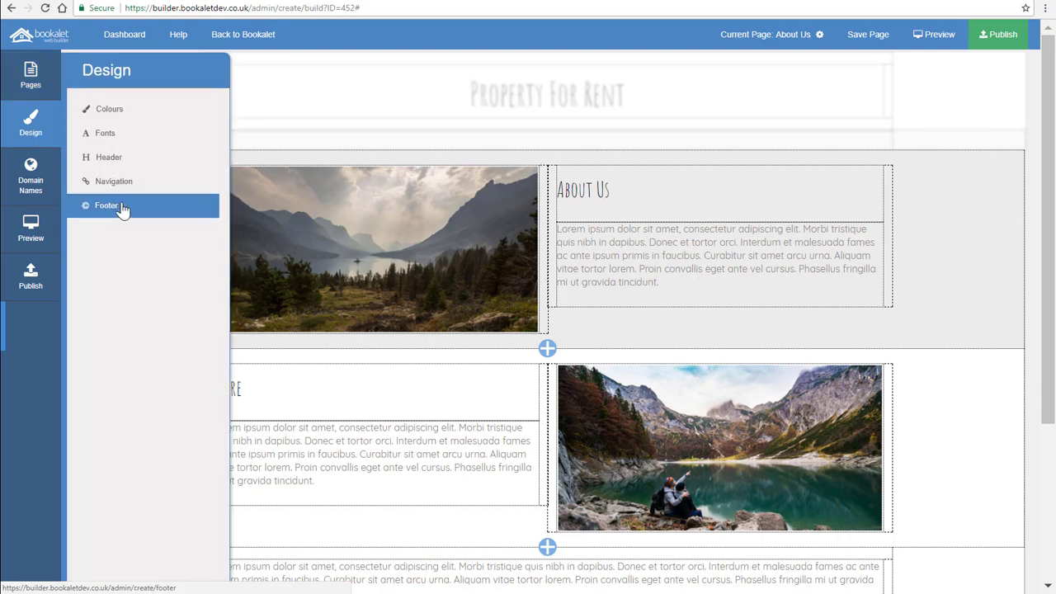
click(121, 113)
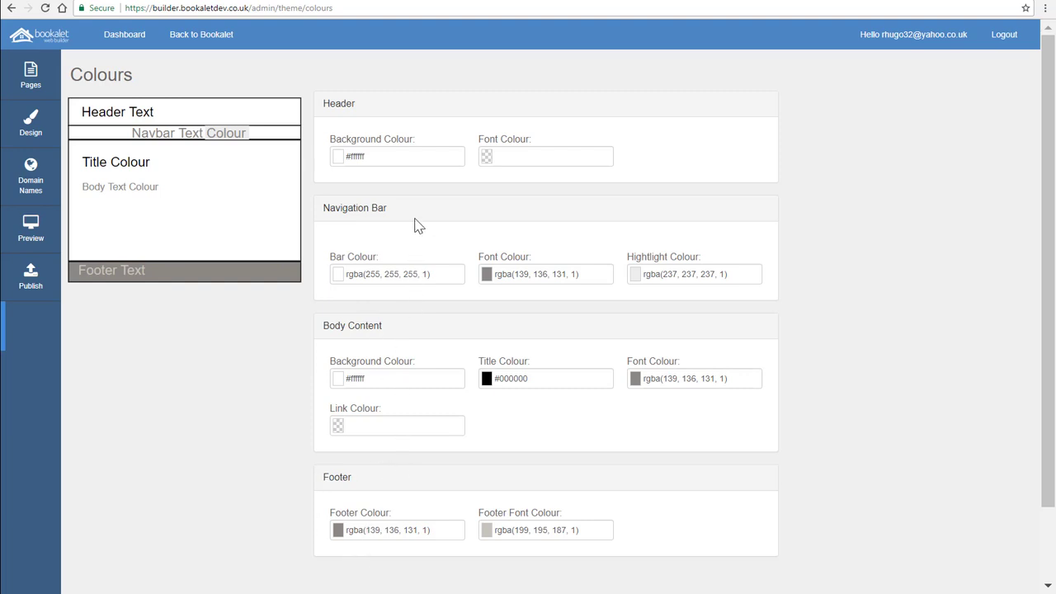
click(439, 283)
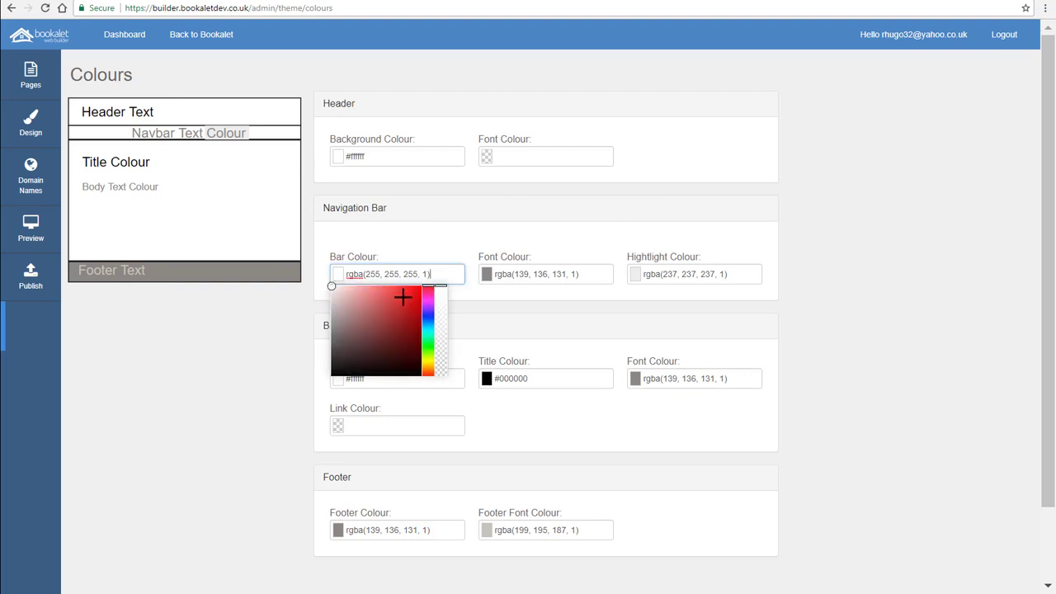
click(403, 297)
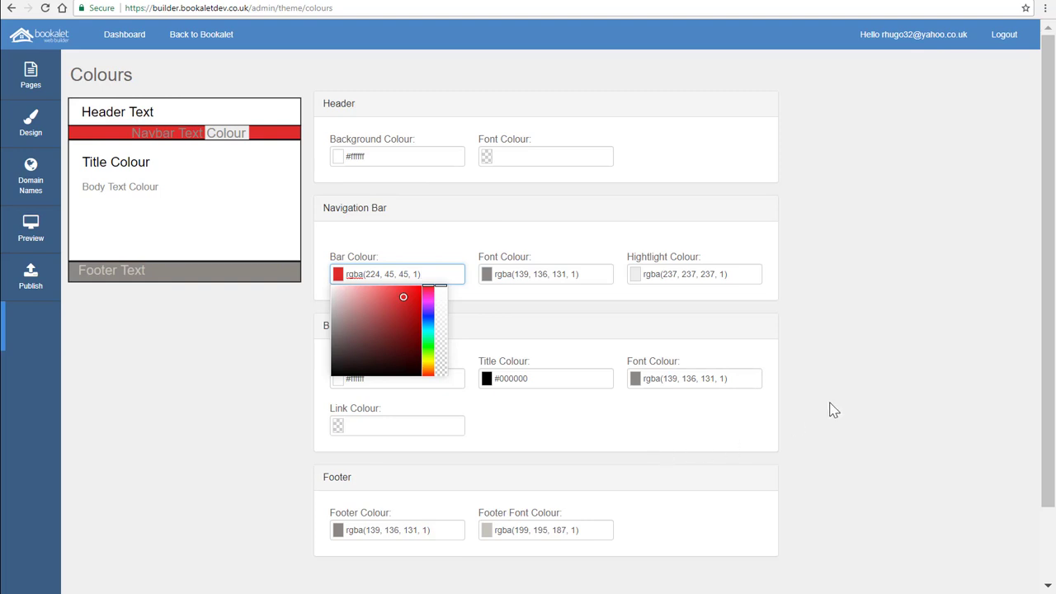
scroll(832, 409, down, 1)
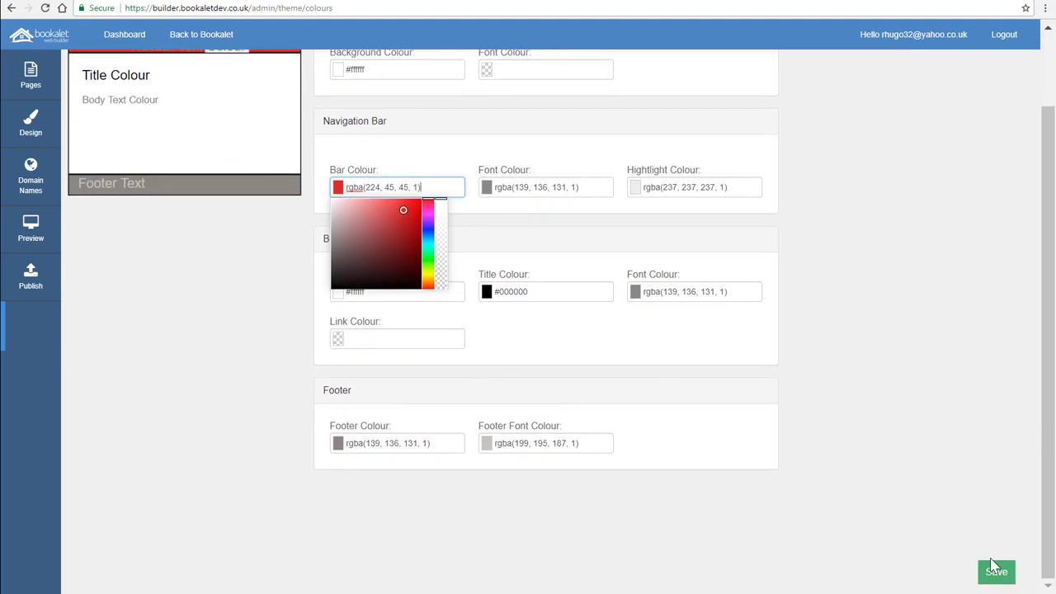
Open the design fonts page to review the available fonts and their uses.
click(31, 81)
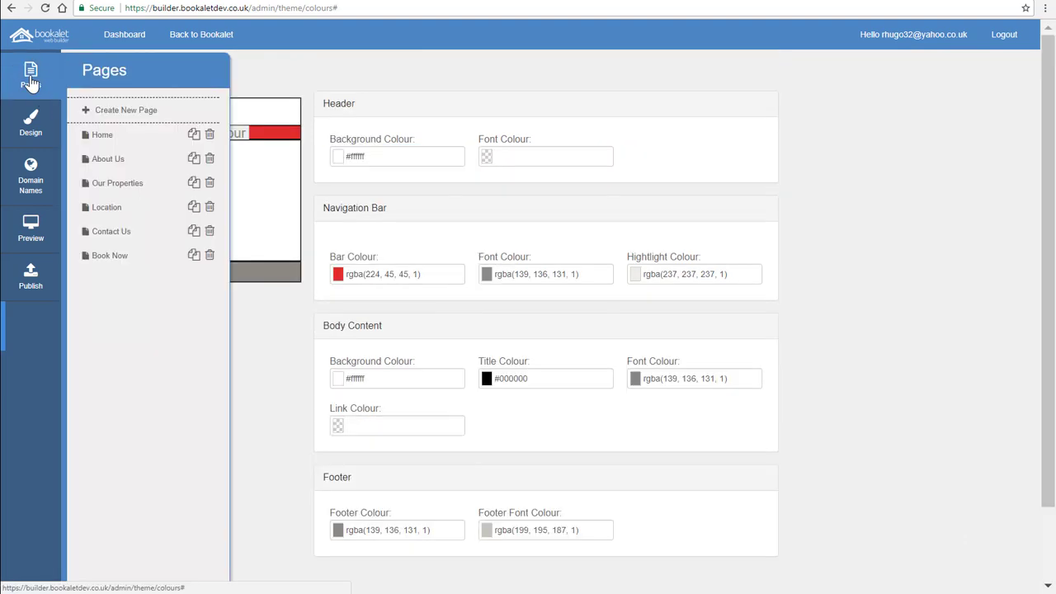
click(30, 126)
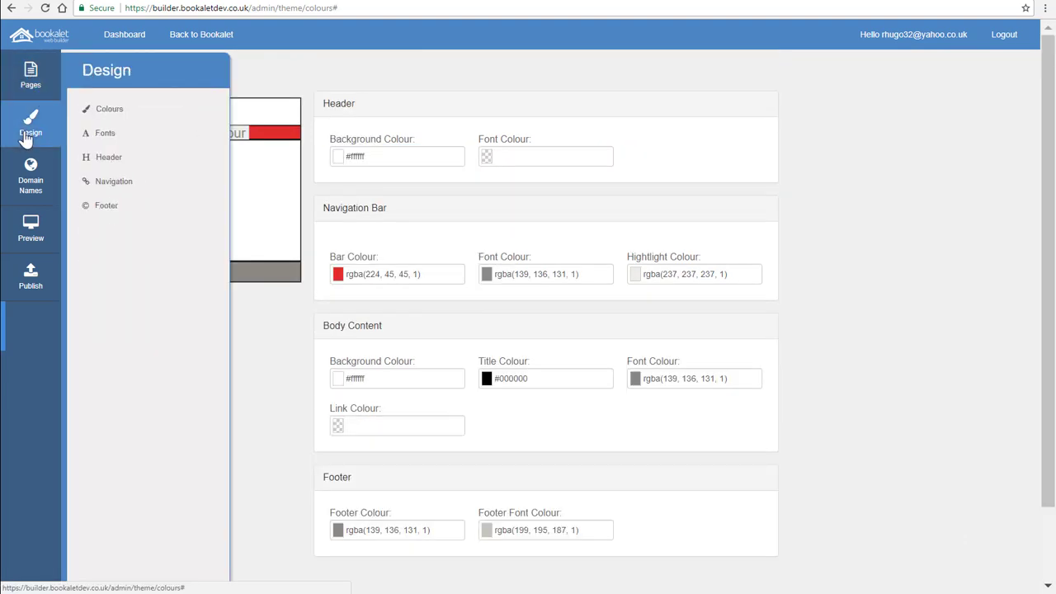
click(110, 135)
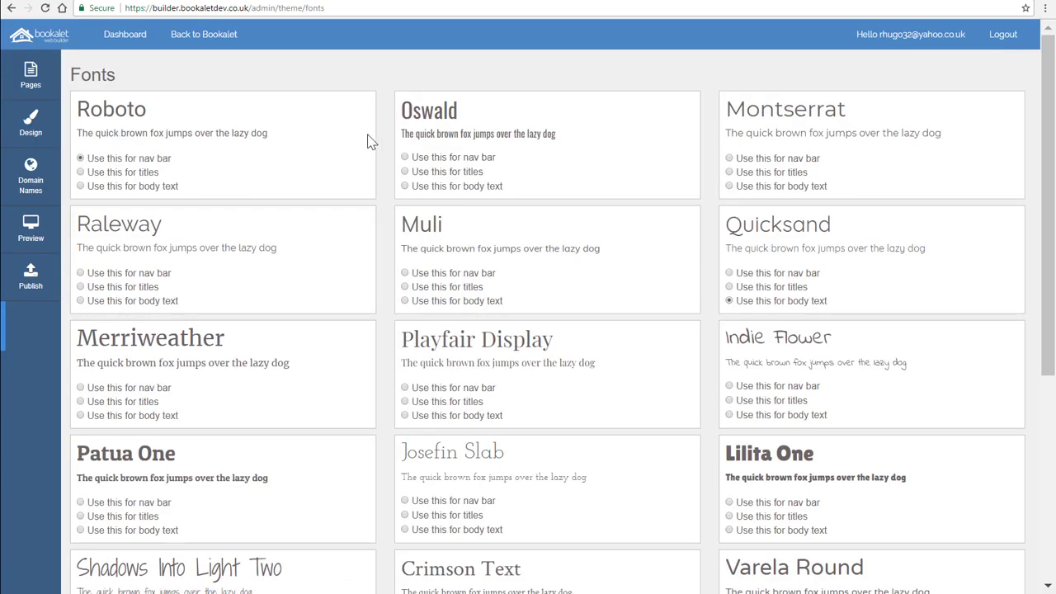
mouse_move(1048, 138)
mouse_down()
mouse_move(1048, 340)
mouse_move(1048, 138)
mouse_up()
In the navigation settings, toggle About Us off and back on, then move it above Home in the page order.
click(27, 124)
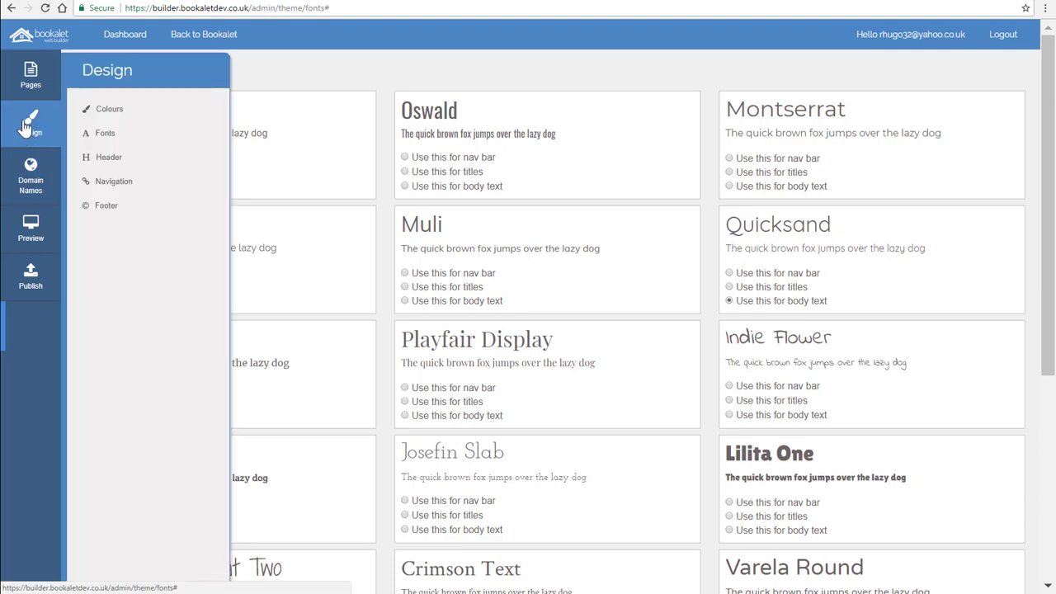
click(100, 183)
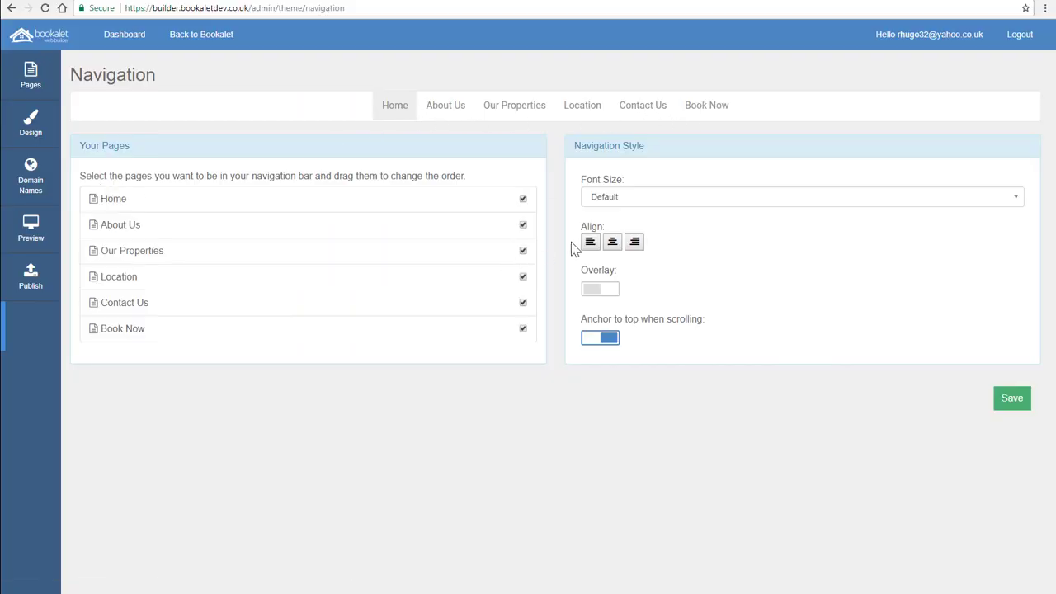
click(523, 226)
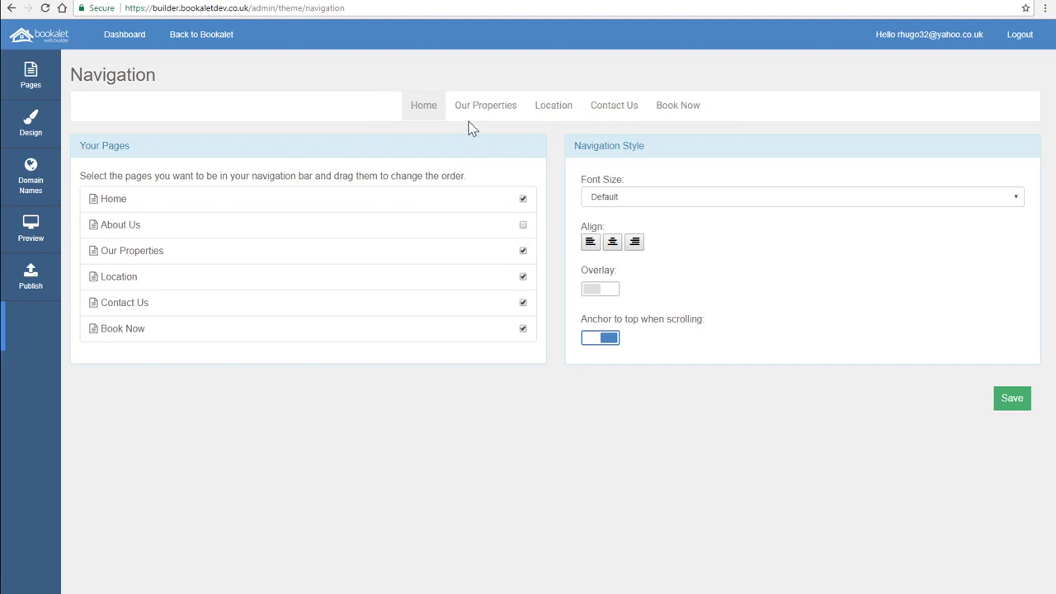
click(525, 227)
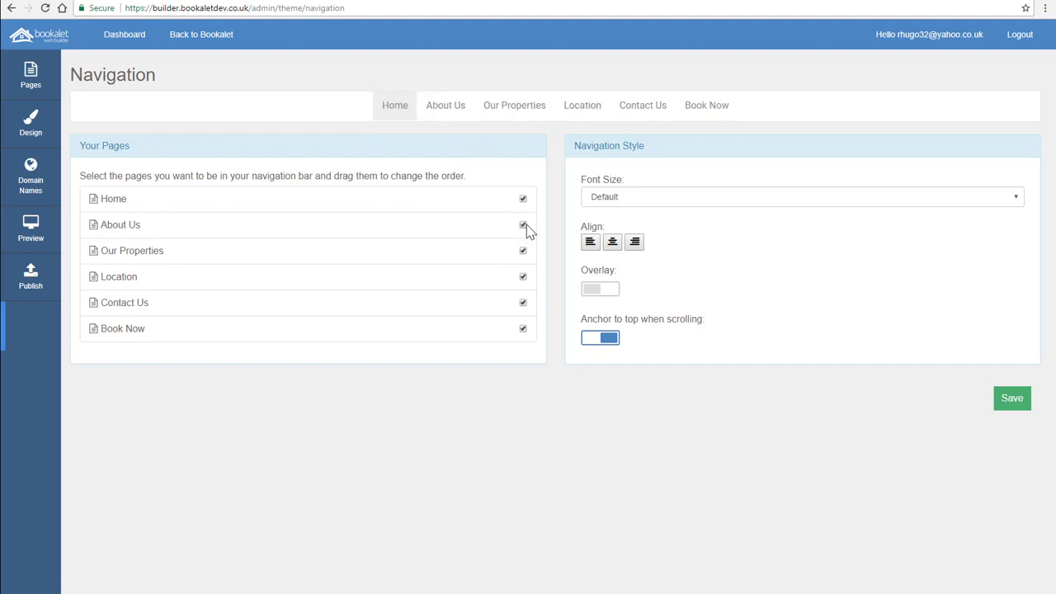
mouse_move(326, 226)
mouse_down()
mouse_move(332, 203)
mouse_move(333, 218)
mouse_up()
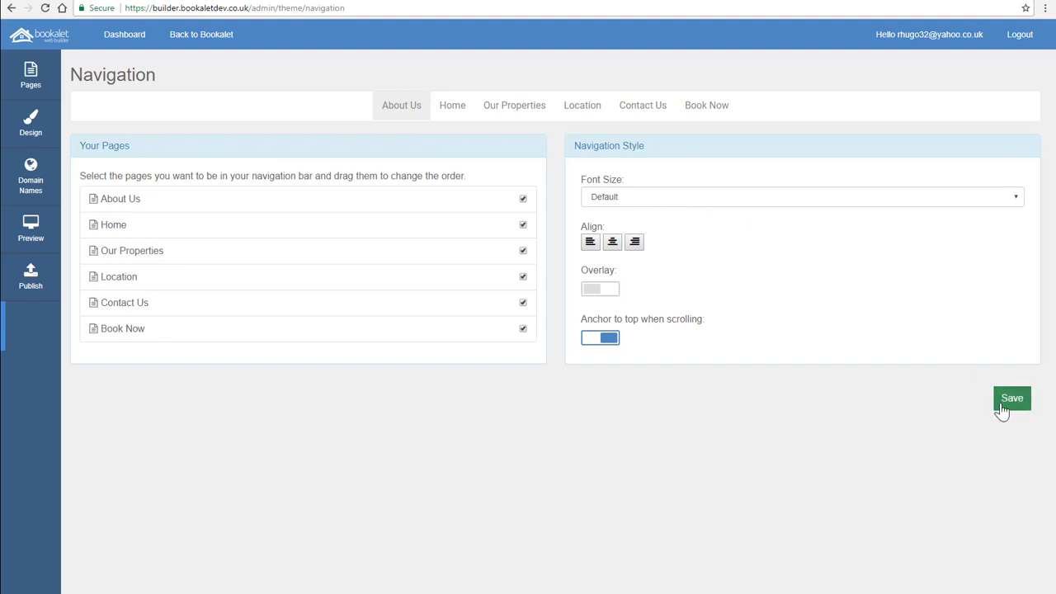
Open the header editor from the design options.
click(20, 135)
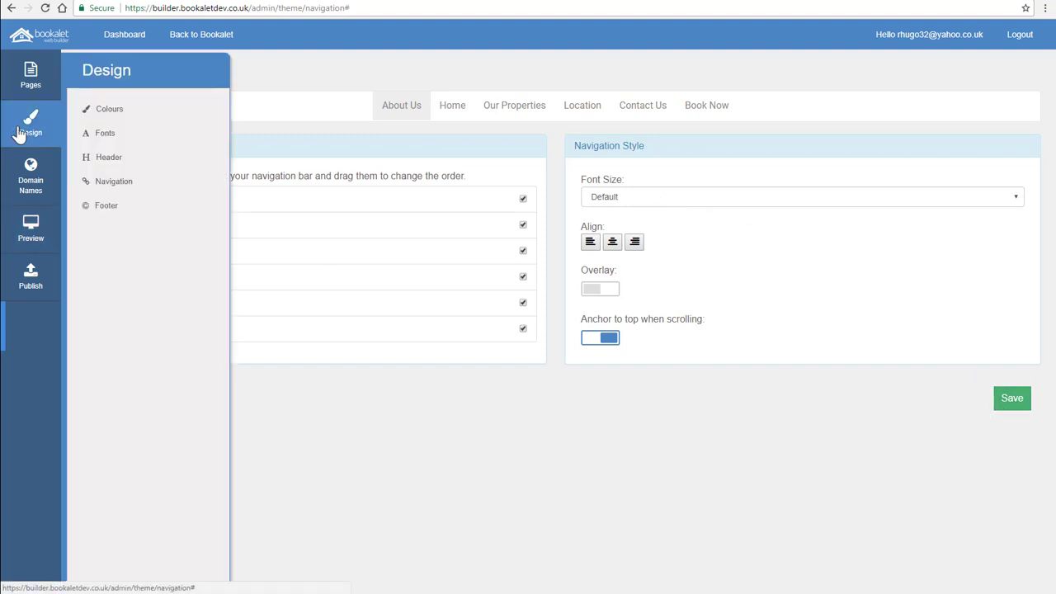
click(126, 161)
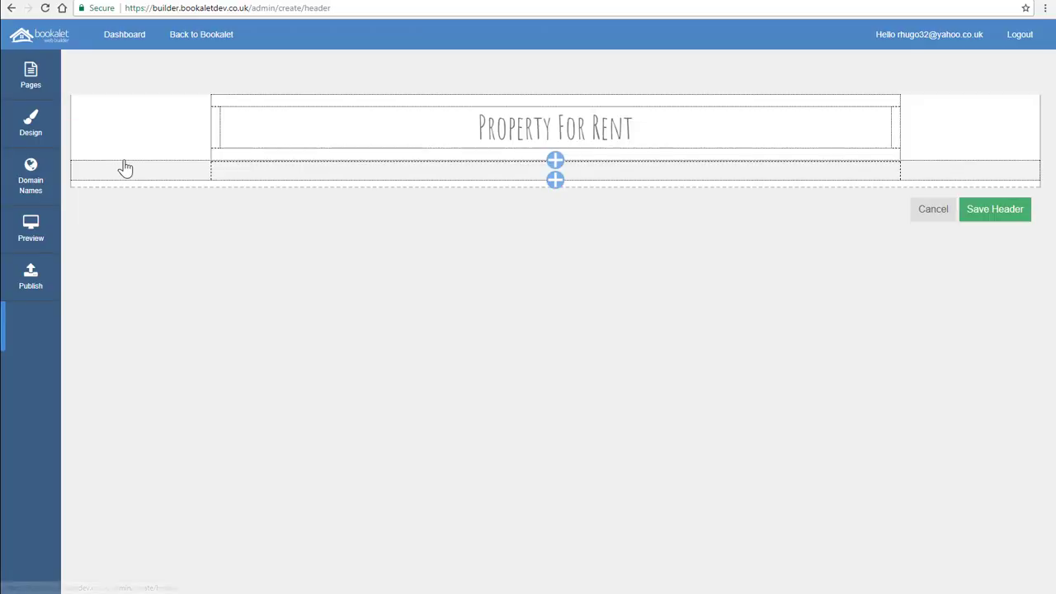